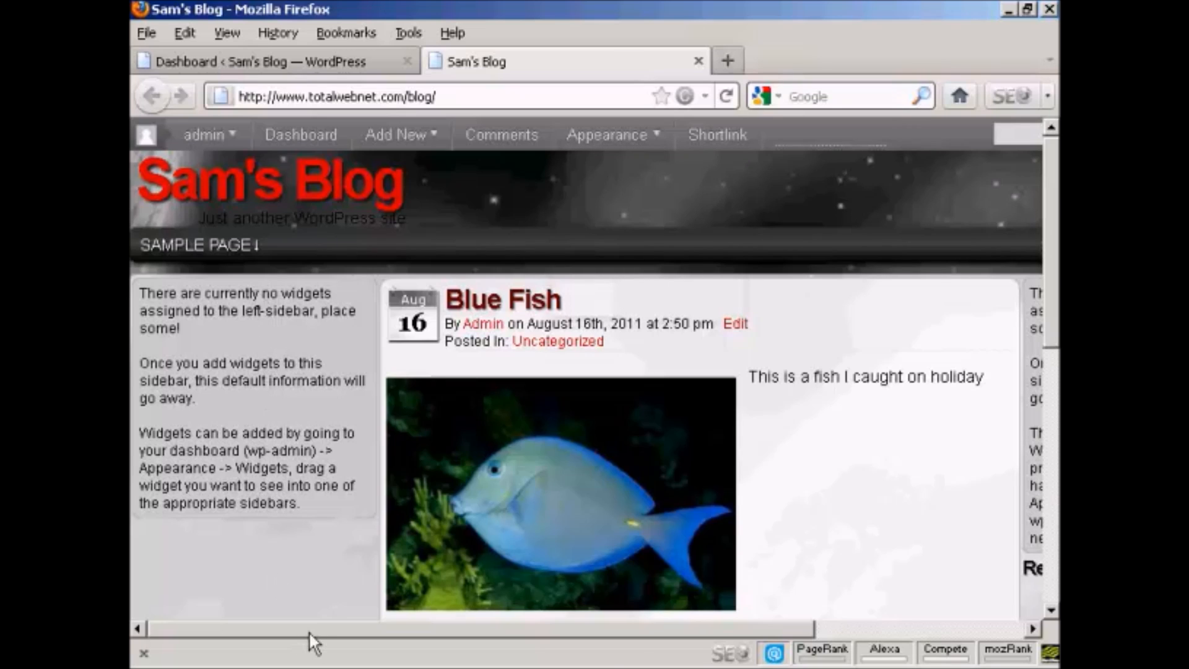
# Step: View both sidebars of the live blog, then switch to the Sam's Blog admin dashboard
pyautogui.moveTo(313, 632); pyautogui.dragTo(796, 632)
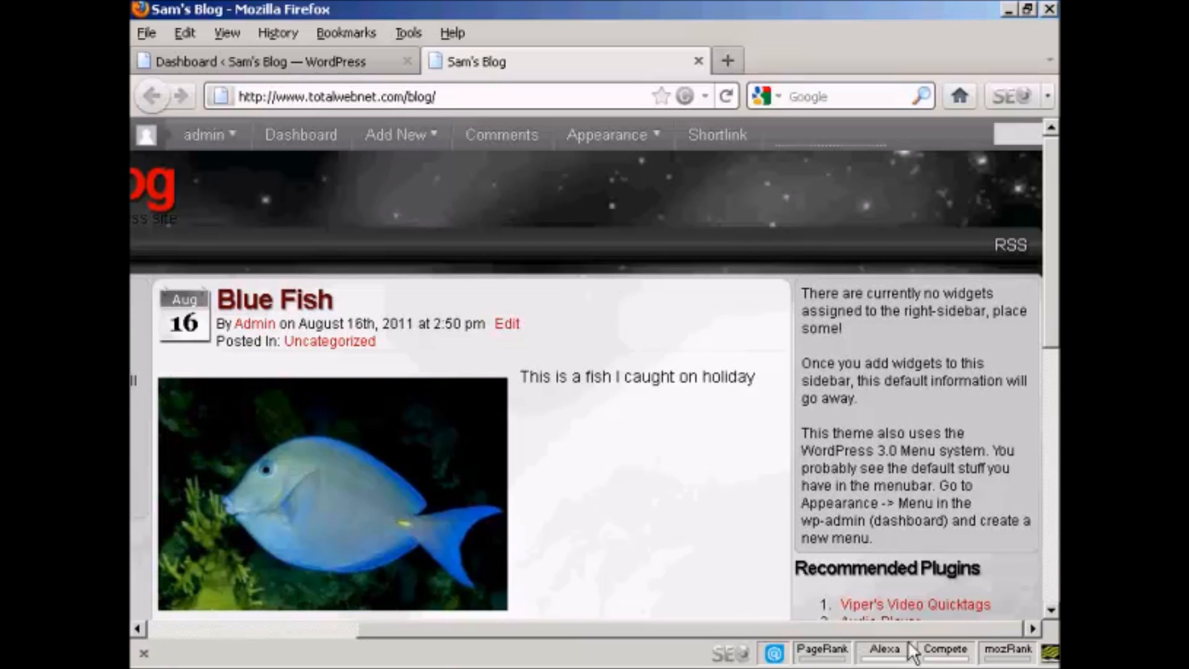
pyautogui.moveTo(795, 628); pyautogui.dragTo(591, 639)
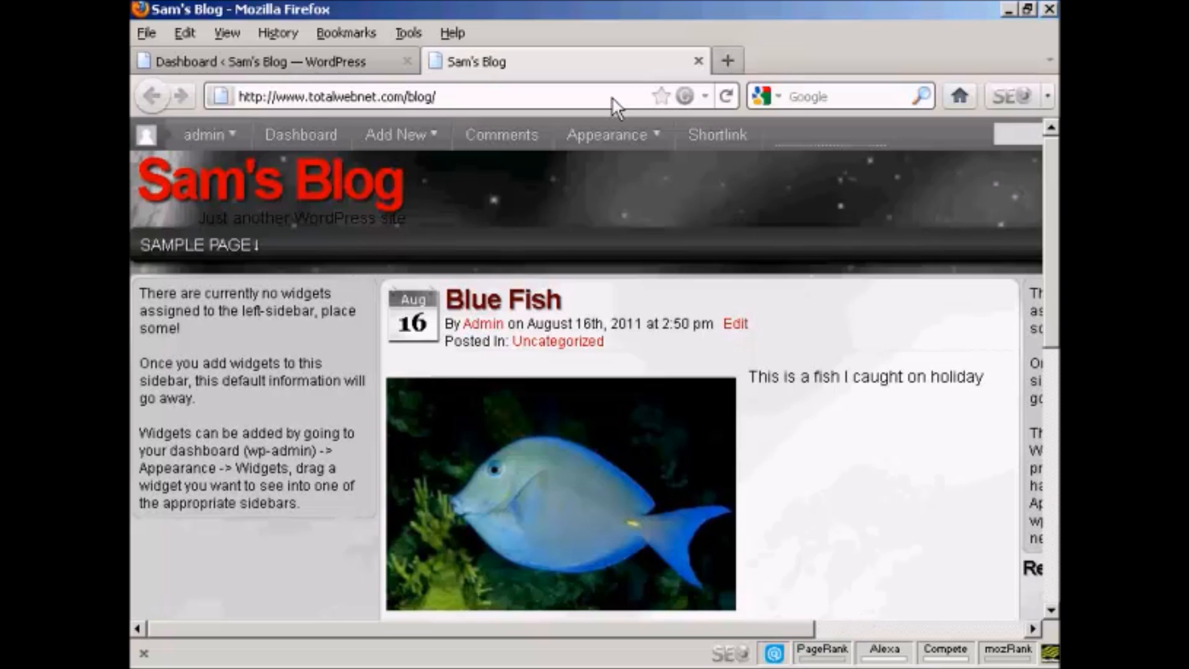
pyautogui.click(224, 59)
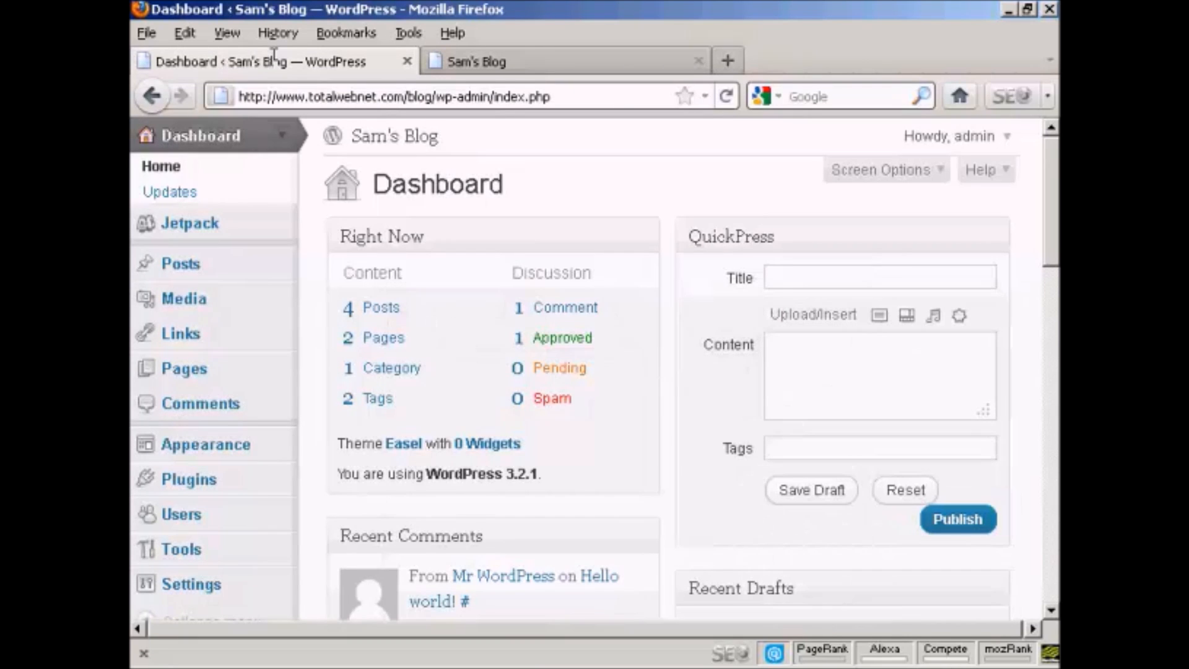
# Step: Go to Appearance › Widgets to reach the widget management page
pyautogui.click(205, 444)
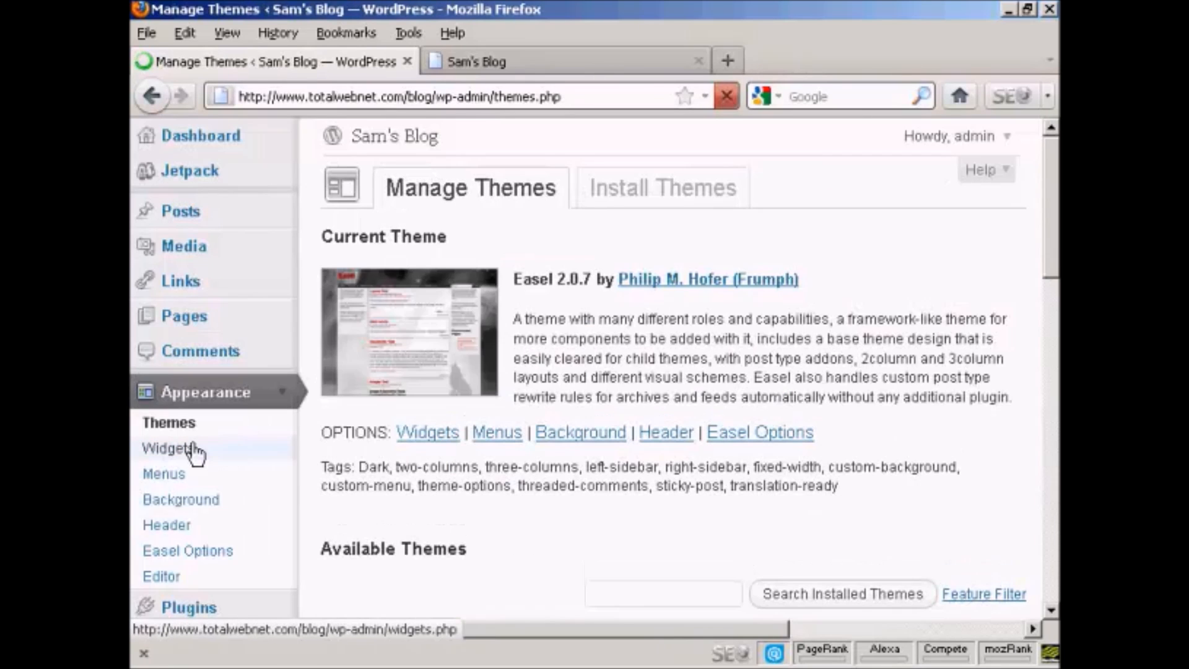
pyautogui.click(168, 449)
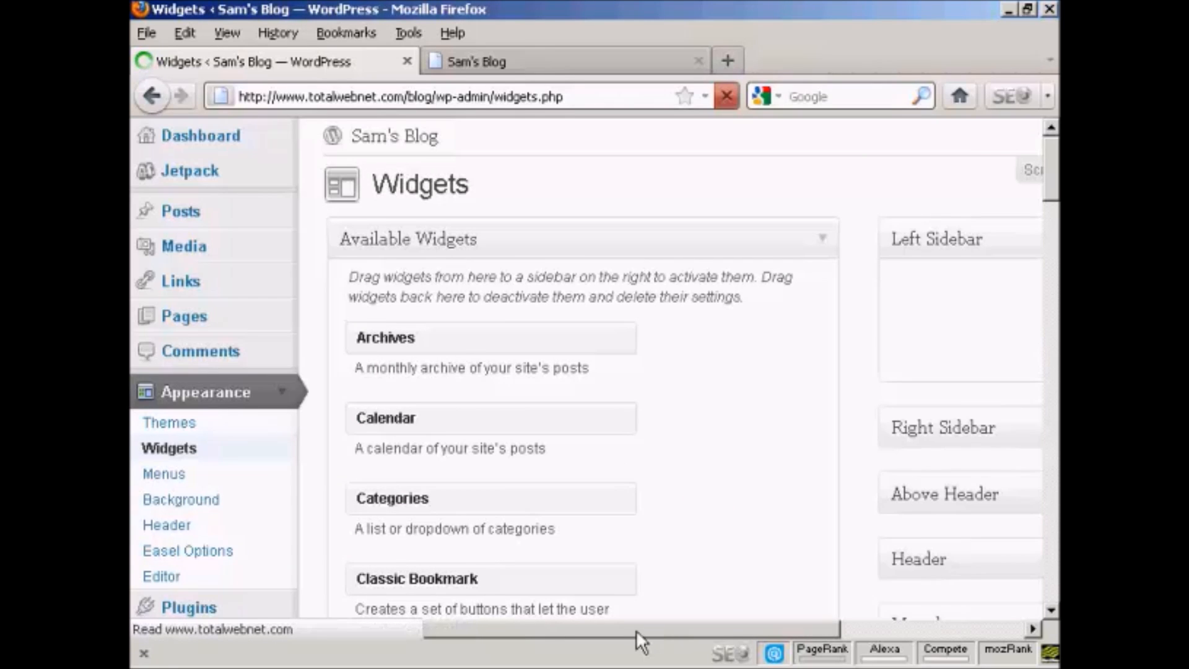
pyautogui.moveTo(637, 630); pyautogui.dragTo(946, 630)
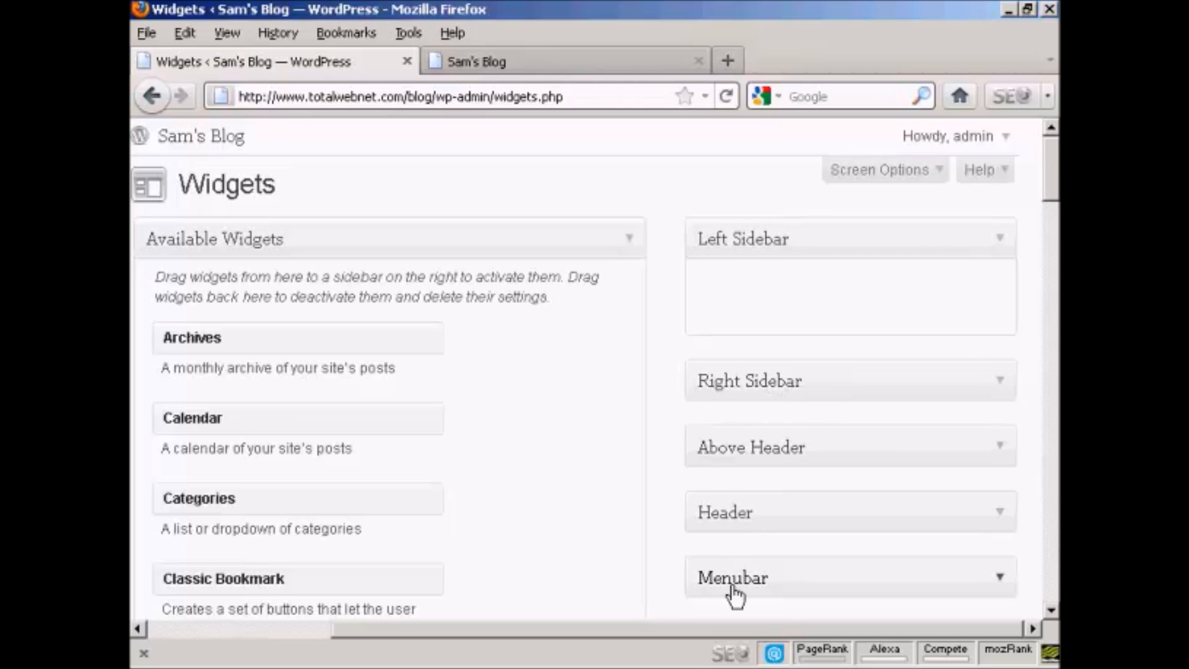
pyautogui.moveTo(1051, 195); pyautogui.dragTo(1051, 256)
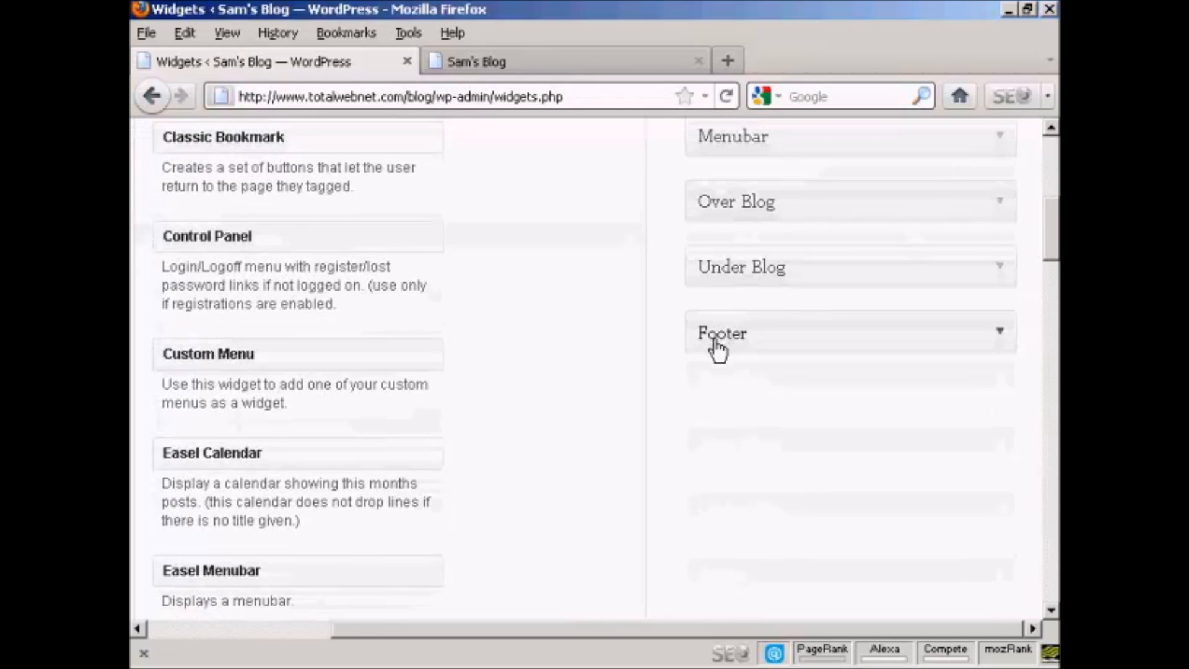
pyautogui.moveTo(1053, 238); pyautogui.dragTo(1054, 156)
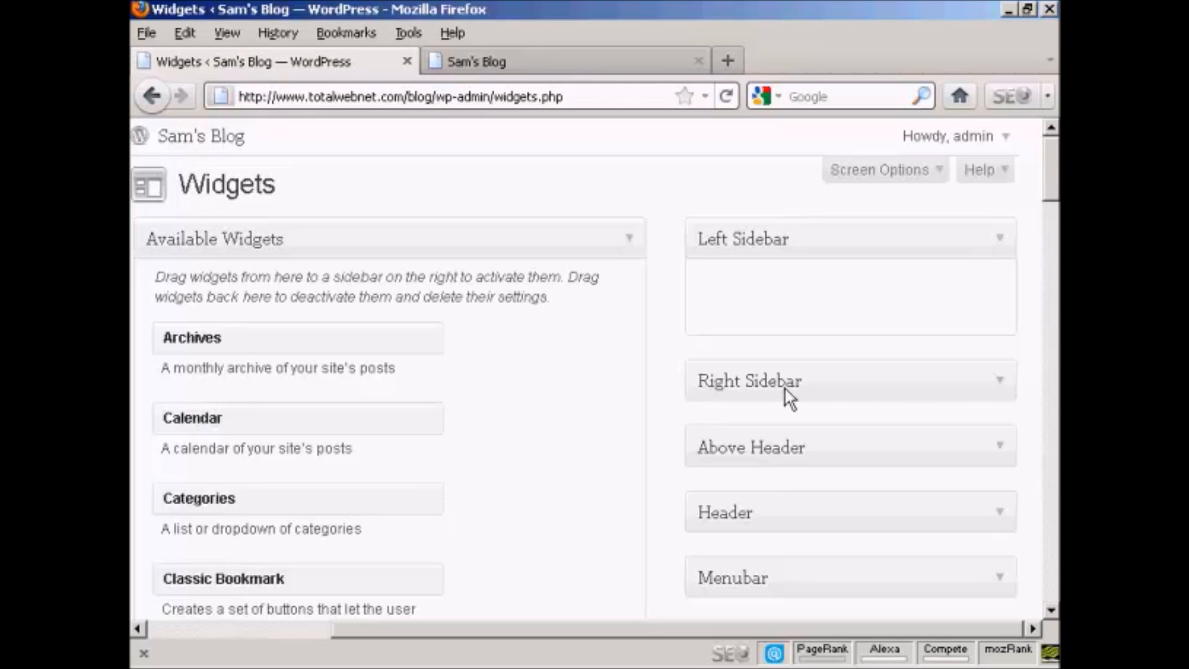
pyautogui.moveTo(1053, 165)
pyautogui.mouseDown()
pyautogui.moveTo(1054, 325)
pyautogui.moveTo(1054, 140)
pyautogui.mouseUp()
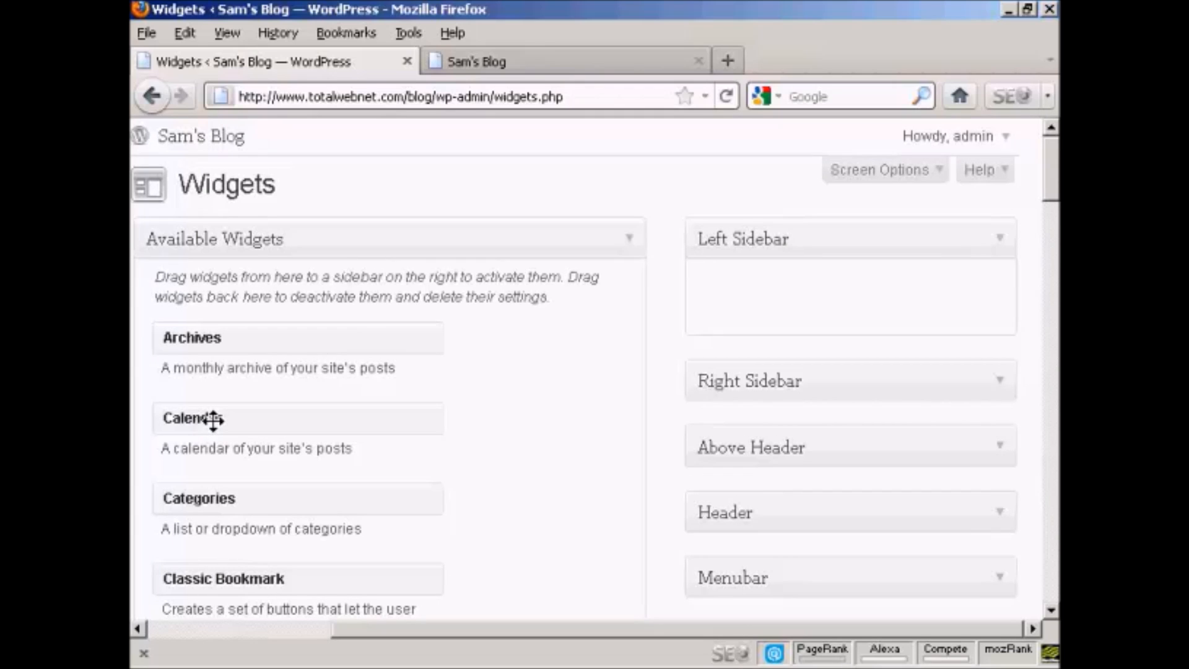
# Step: Drag the Calendar widget into Left Sidebar, title it 'Calendar' and save
pyautogui.moveTo(213, 420)
pyautogui.mouseDown()
pyautogui.moveTo(808, 304)
pyautogui.moveTo(793, 278)
pyautogui.mouseUp()
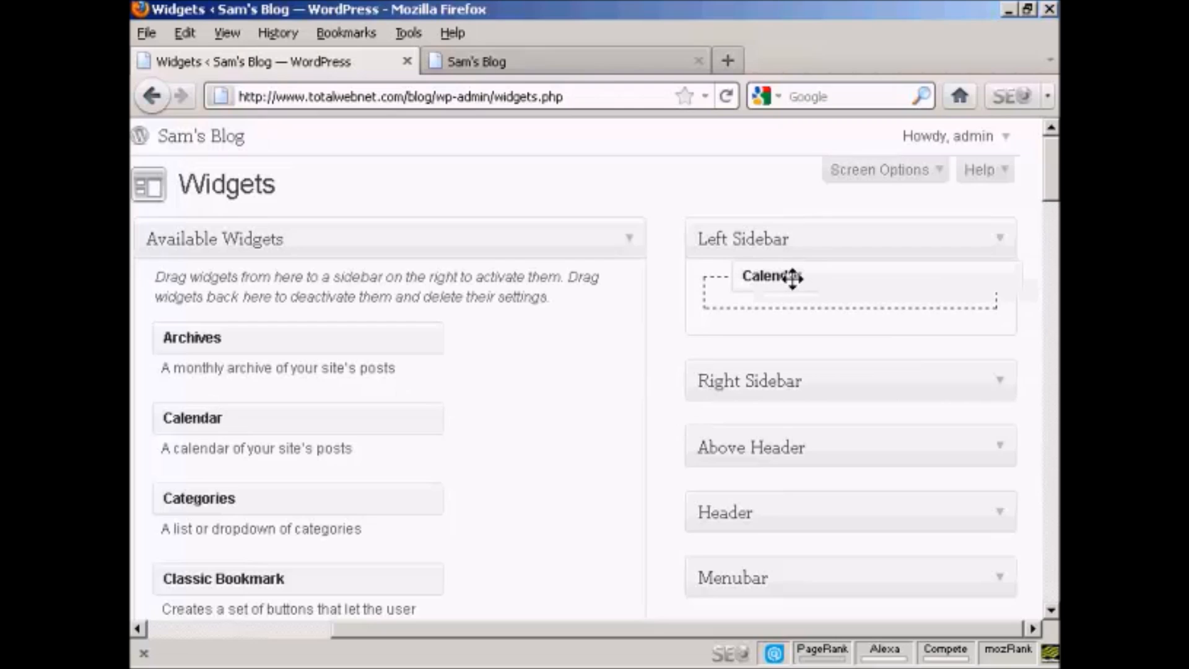
pyautogui.moveTo(793, 278); pyautogui.dragTo(793, 278)
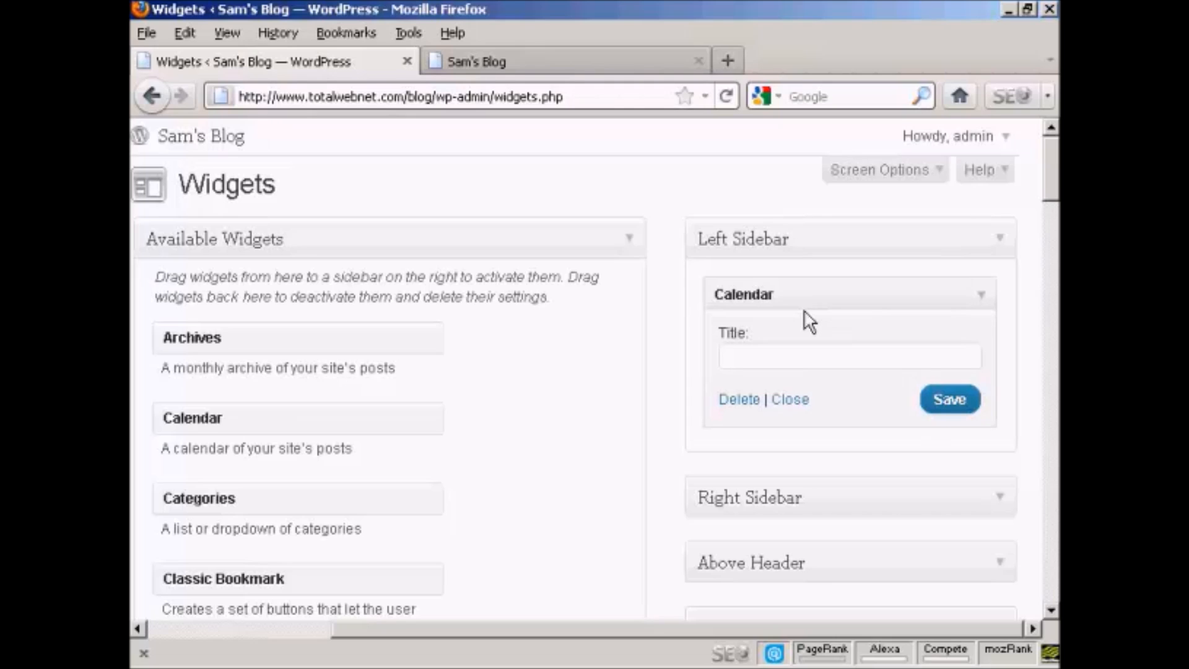
pyautogui.click(747, 359)
pyautogui.write('Calend')
pyautogui.write('ar')
pyautogui.click(955, 401)
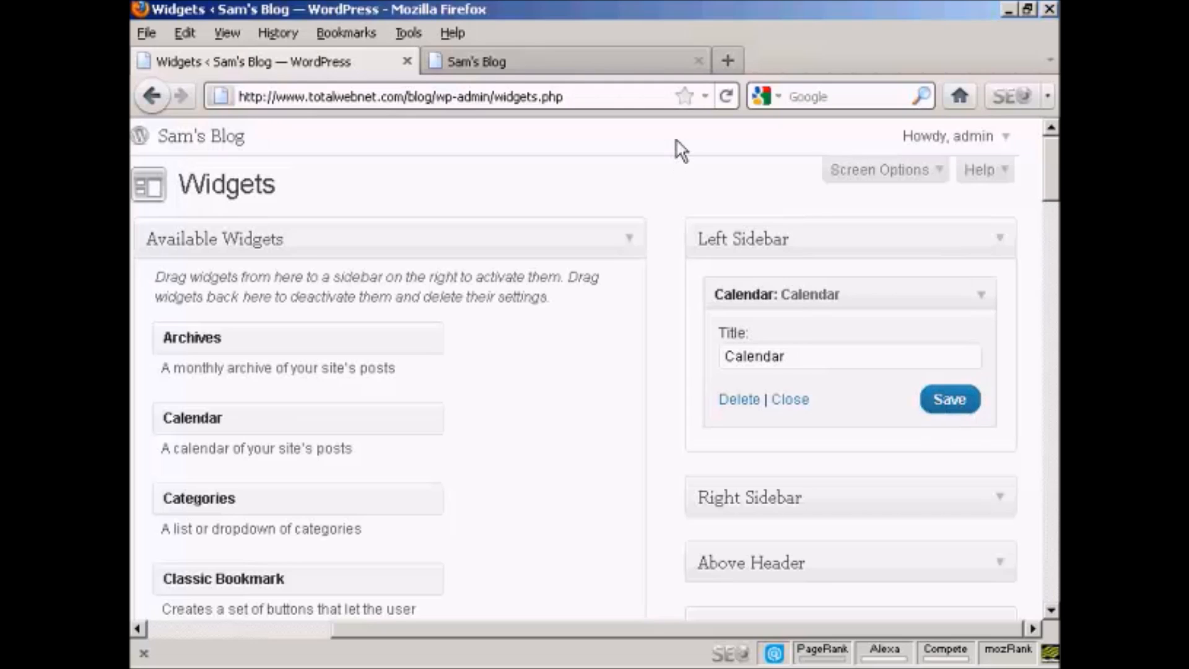
pyautogui.click(568, 61)
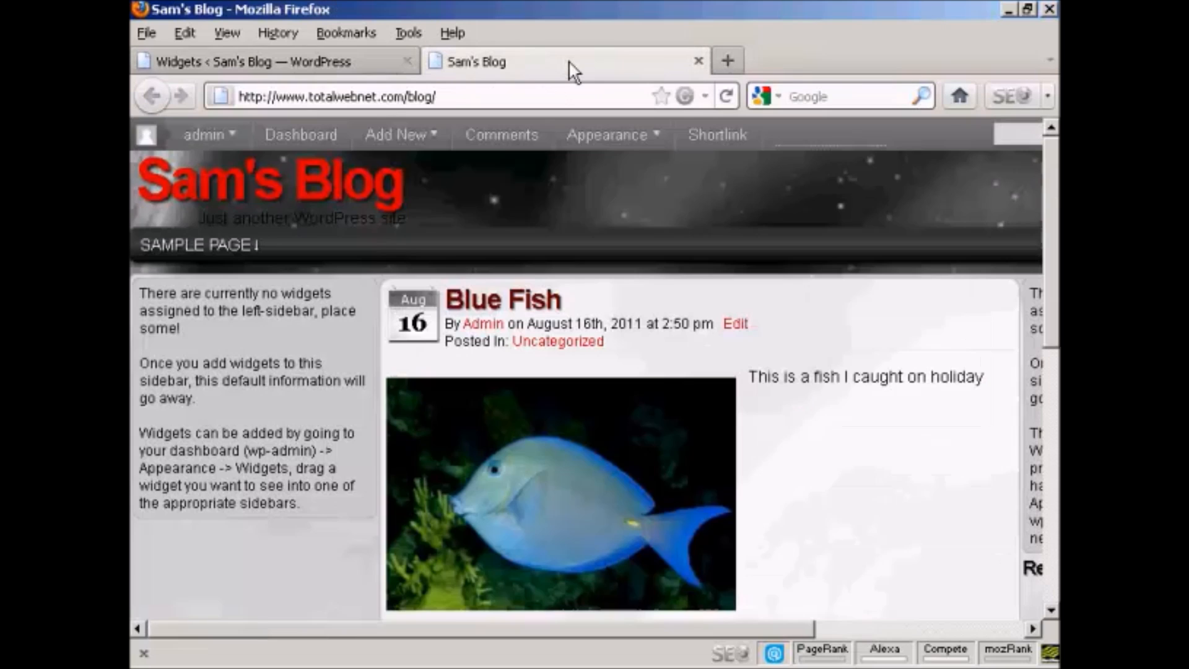
pyautogui.click(728, 96)
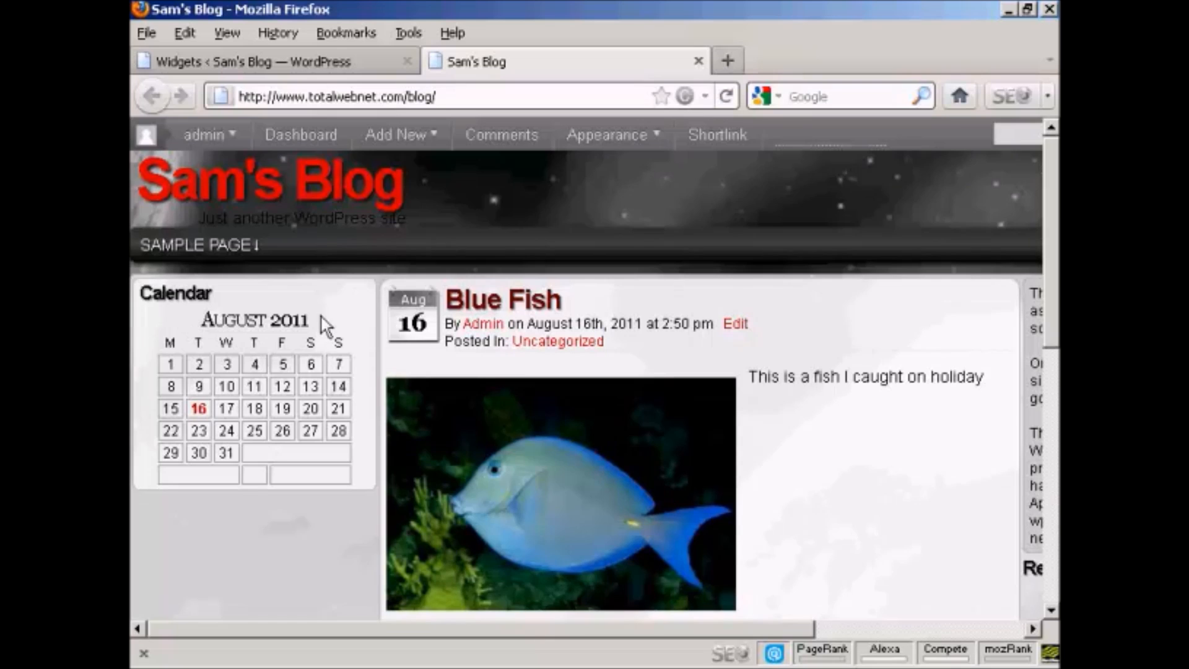
pyautogui.click(312, 62)
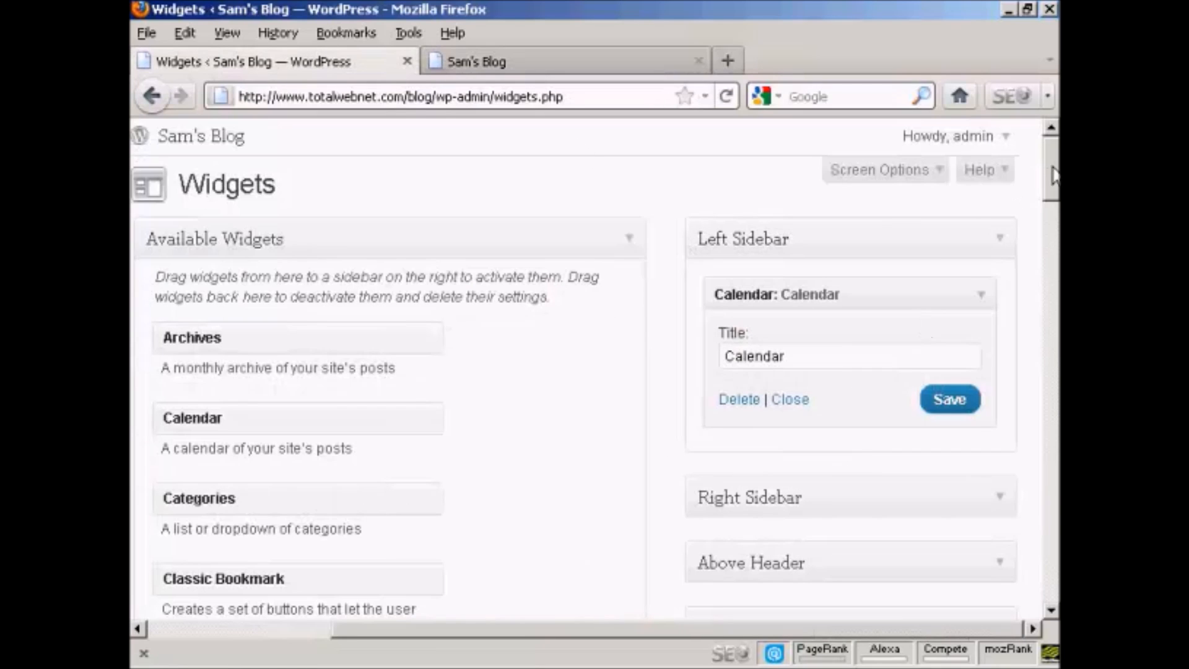
pyautogui.moveTo(1052, 175); pyautogui.dragTo(1053, 207)
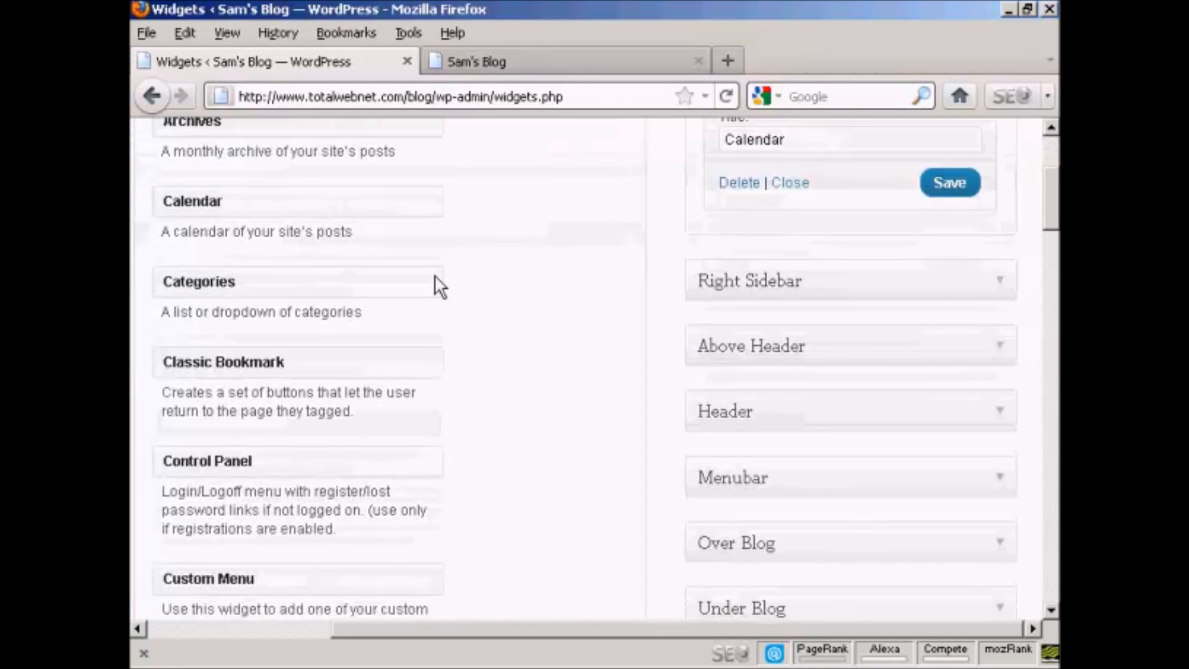
# Step: Drag Classic Bookmark into Left Sidebar below Calendar, title it 'Bookmarks' and save
pyautogui.moveTo(233, 362)
pyautogui.mouseDown()
pyautogui.moveTo(751, 228)
pyautogui.moveTo(760, 211)
pyautogui.mouseUp()
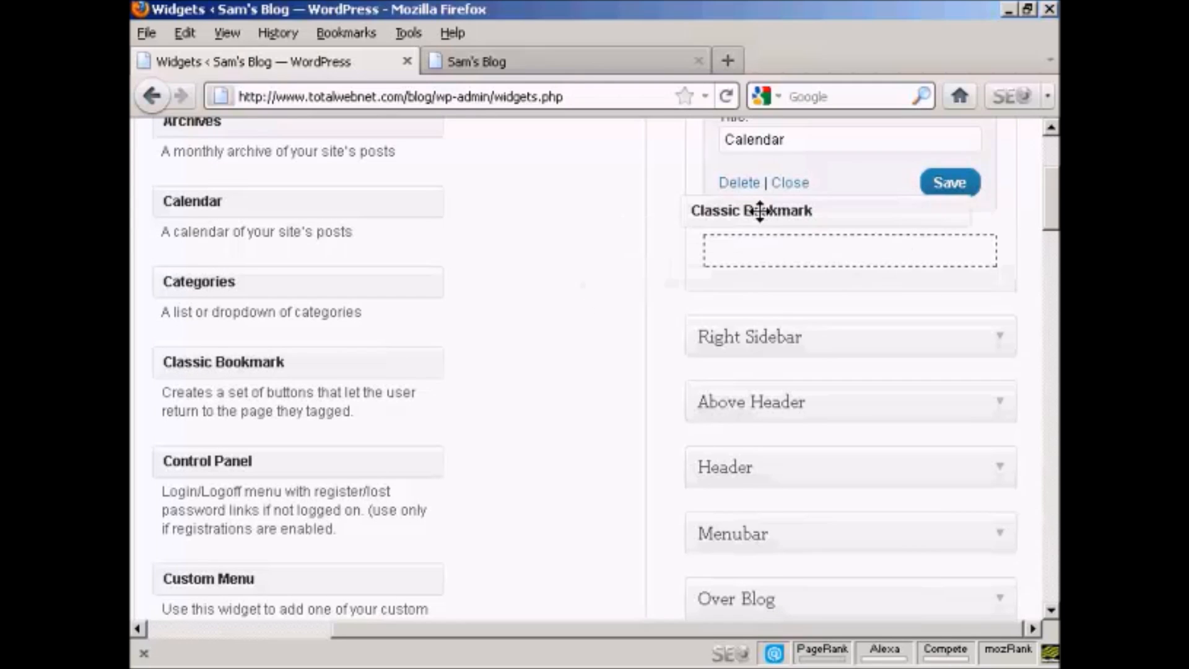
pyautogui.moveTo(760, 211)
pyautogui.mouseDown()
pyautogui.moveTo(772, 202)
pyautogui.moveTo(761, 209)
pyautogui.mouseUp()
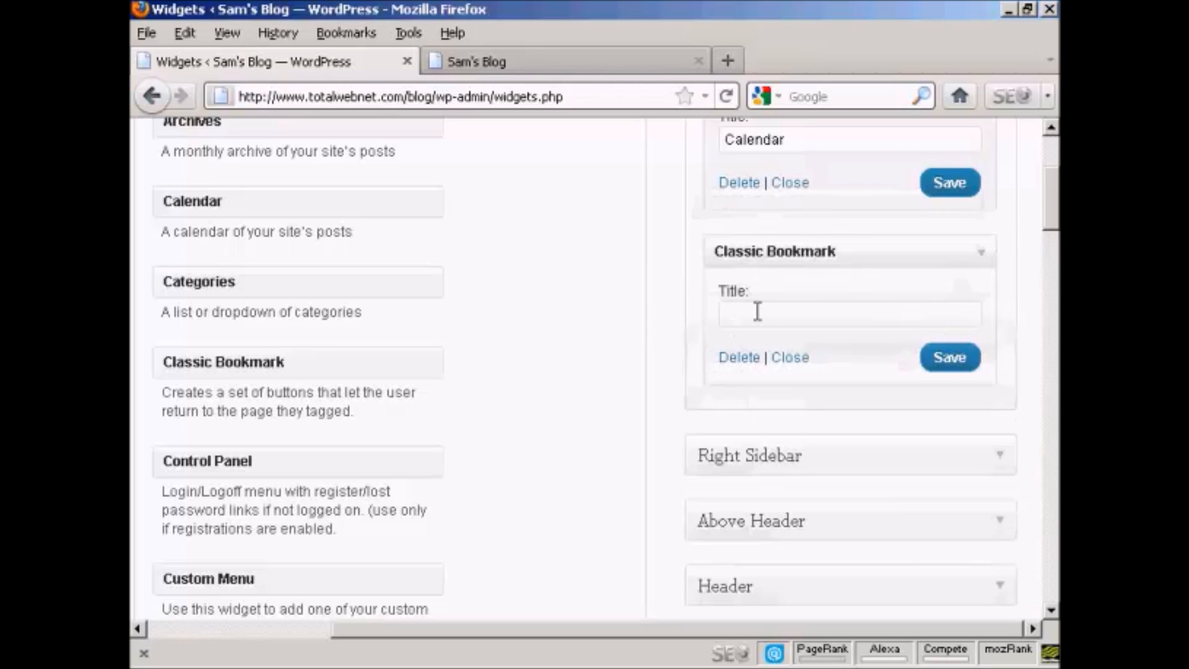
pyautogui.click(757, 312)
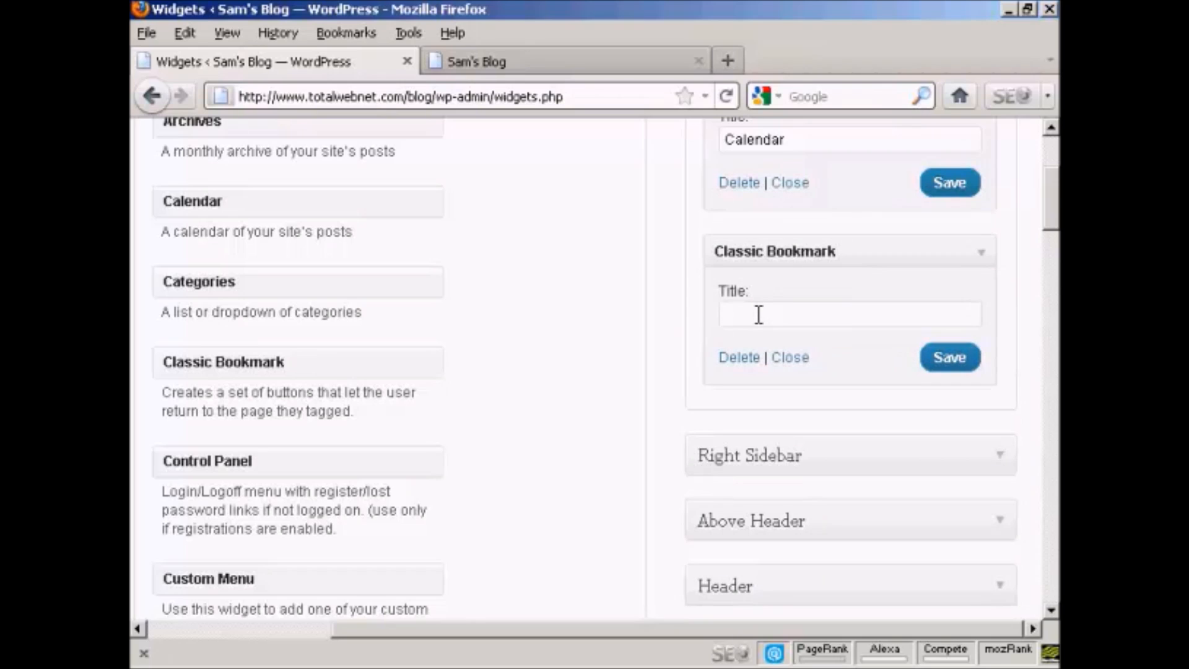
pyautogui.write('B')
pyautogui.write('ookmarks')
pyautogui.click(949, 358)
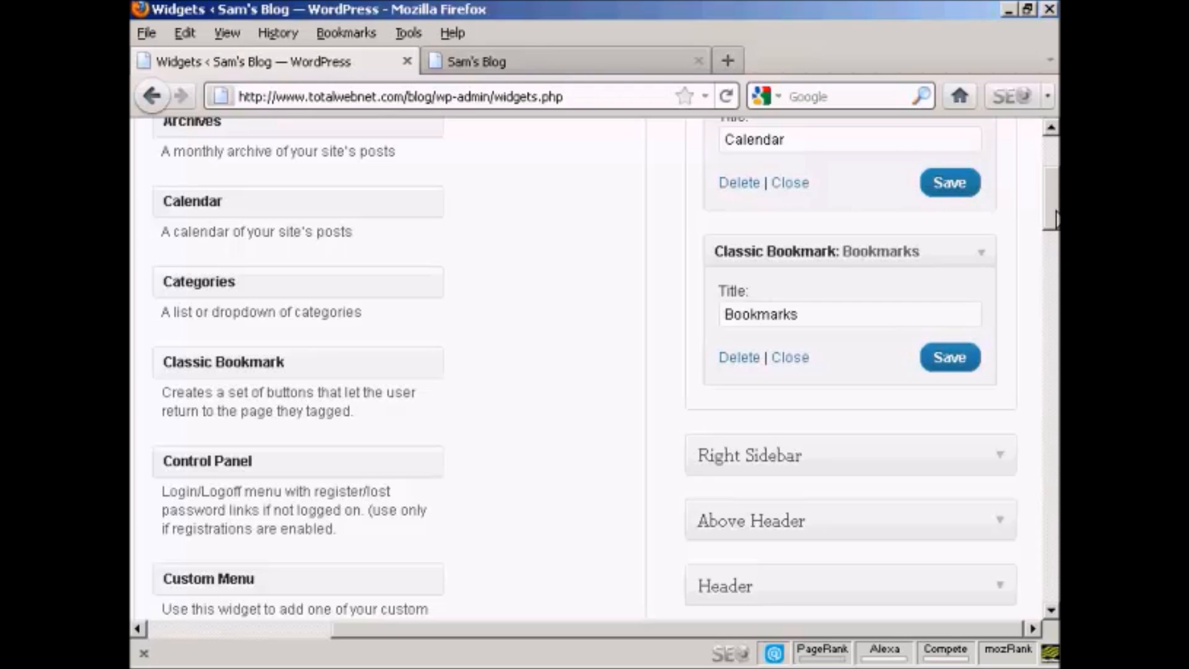
pyautogui.moveTo(1056, 198); pyautogui.dragTo(1057, 277)
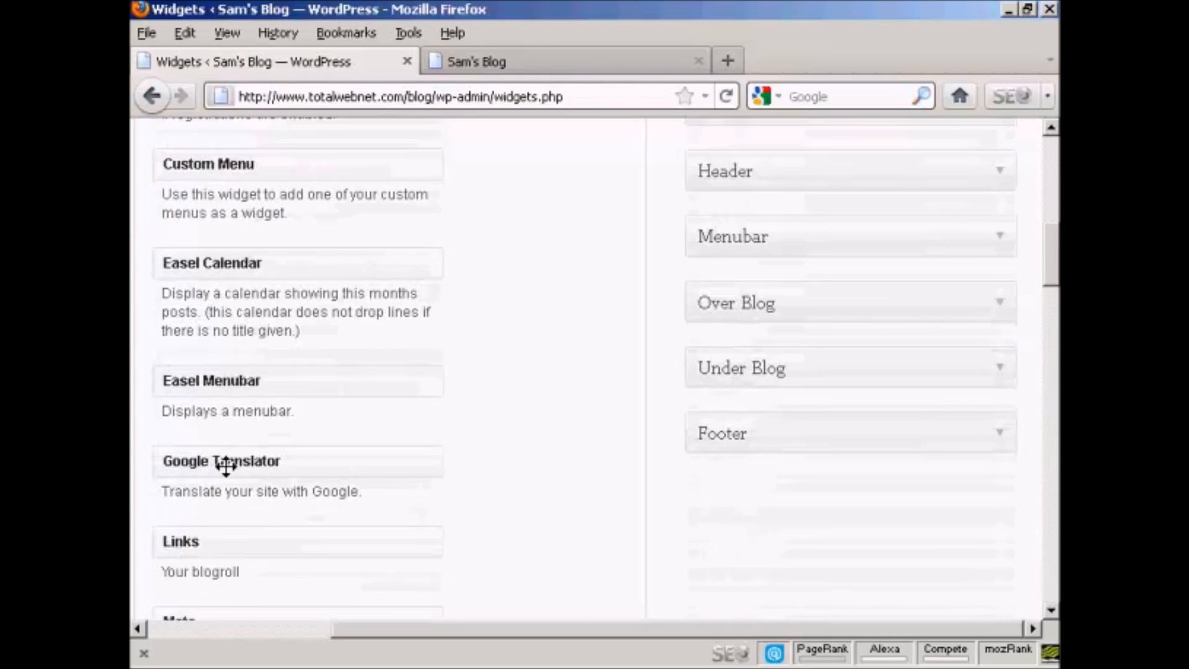
# Step: Drag Google Translator into Left Sidebar below Calendar and save it
pyautogui.moveTo(221, 461)
pyautogui.mouseDown()
pyautogui.moveTo(580, 179)
pyautogui.moveTo(609, 112)
pyautogui.moveTo(789, 284)
pyautogui.moveTo(793, 238)
pyautogui.mouseUp()
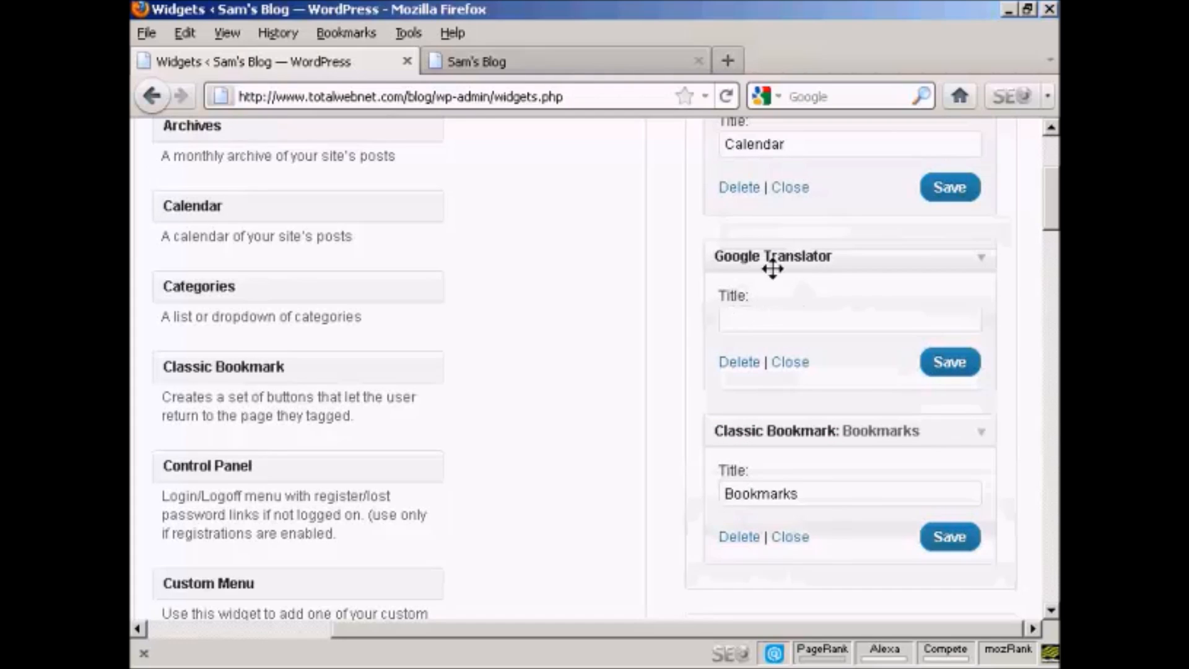
pyautogui.click(951, 363)
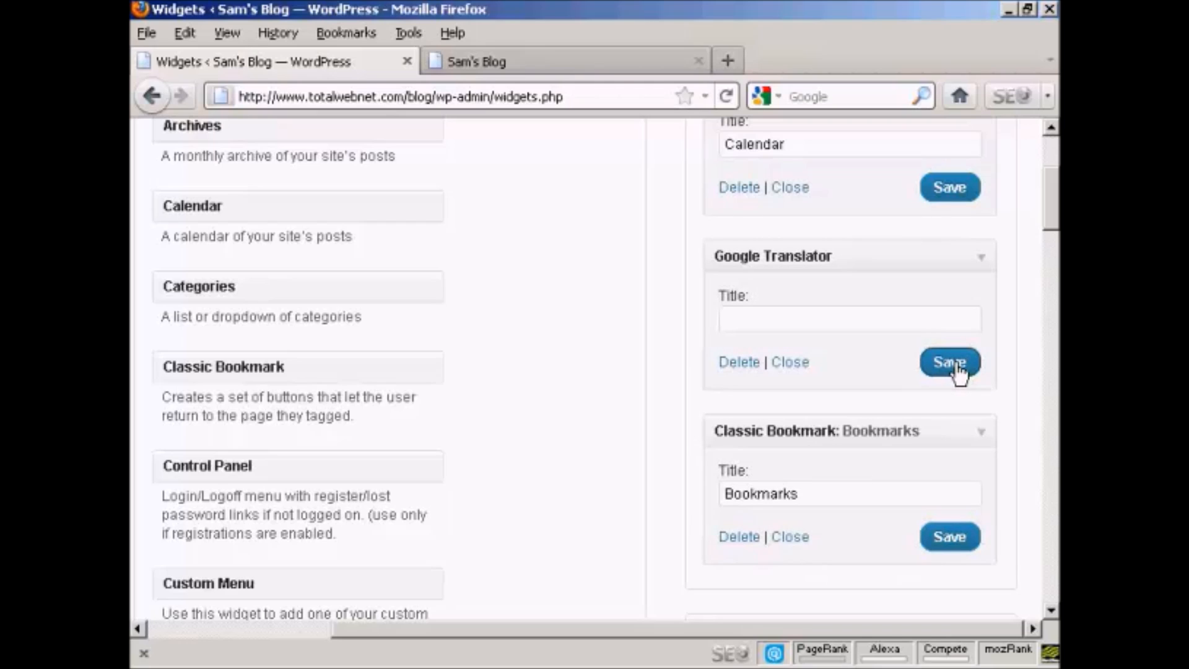
pyautogui.click(583, 56)
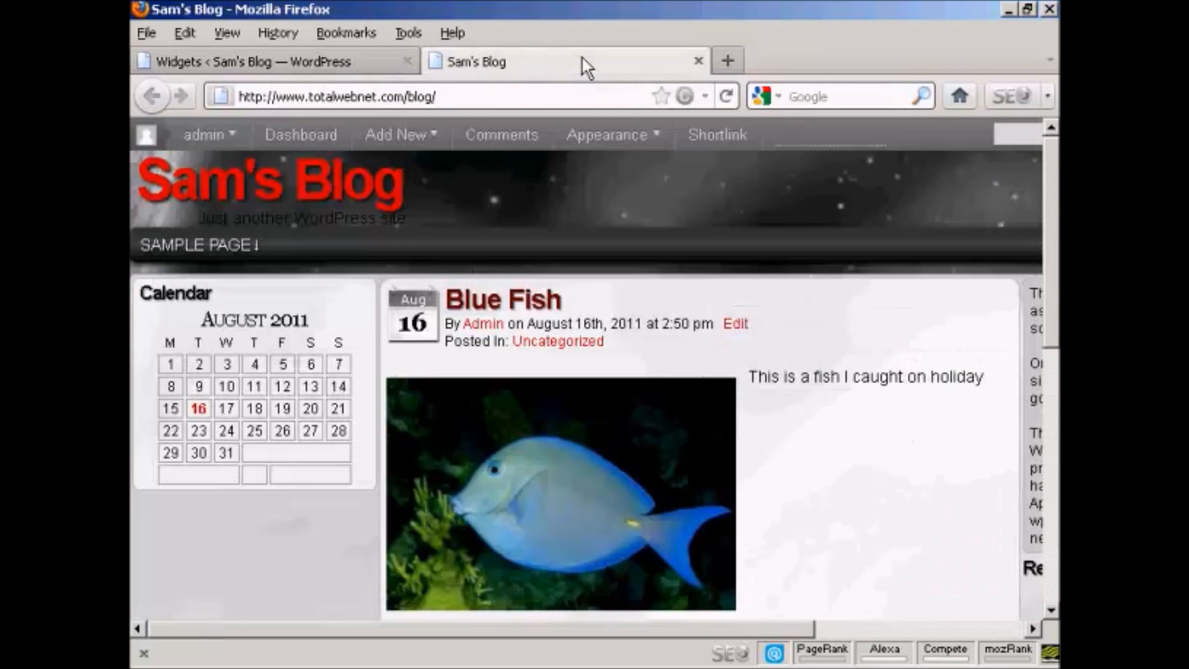
pyautogui.click(725, 95)
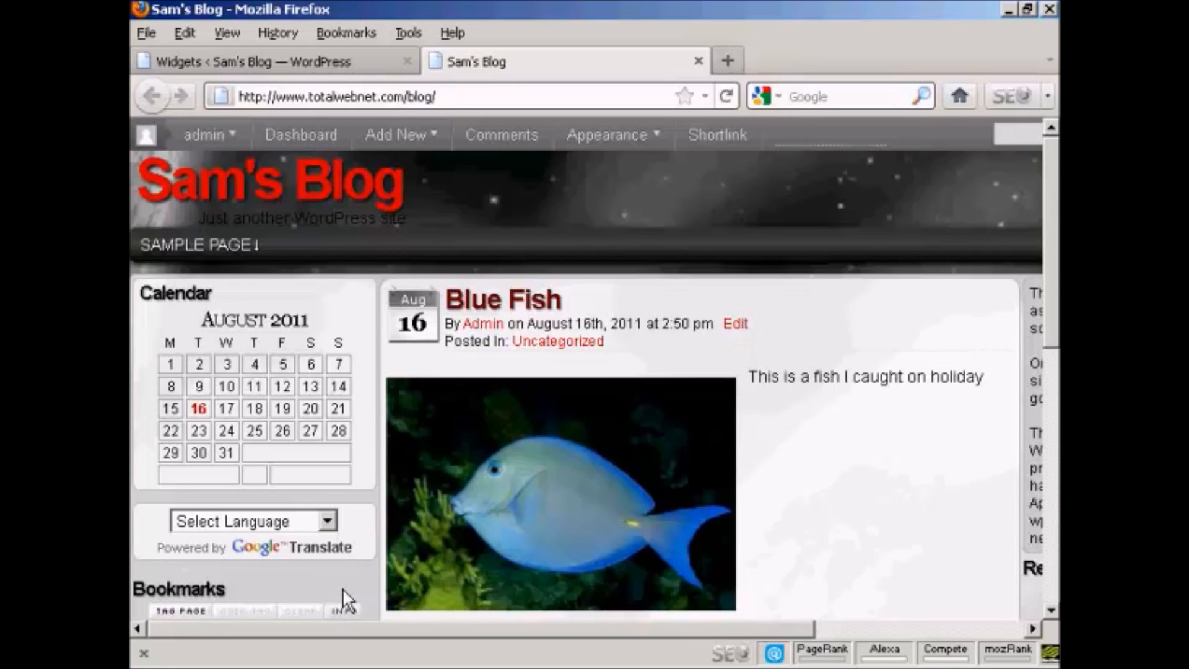
pyautogui.click(308, 62)
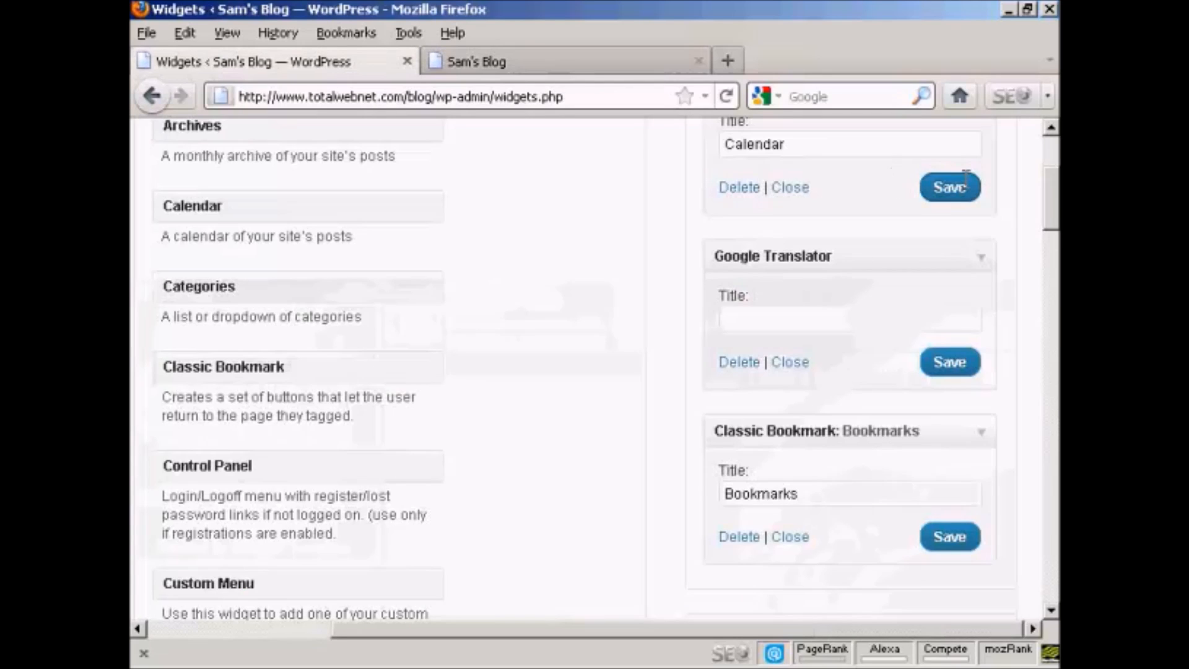
pyautogui.moveTo(1051, 216); pyautogui.dragTo(1051, 175)
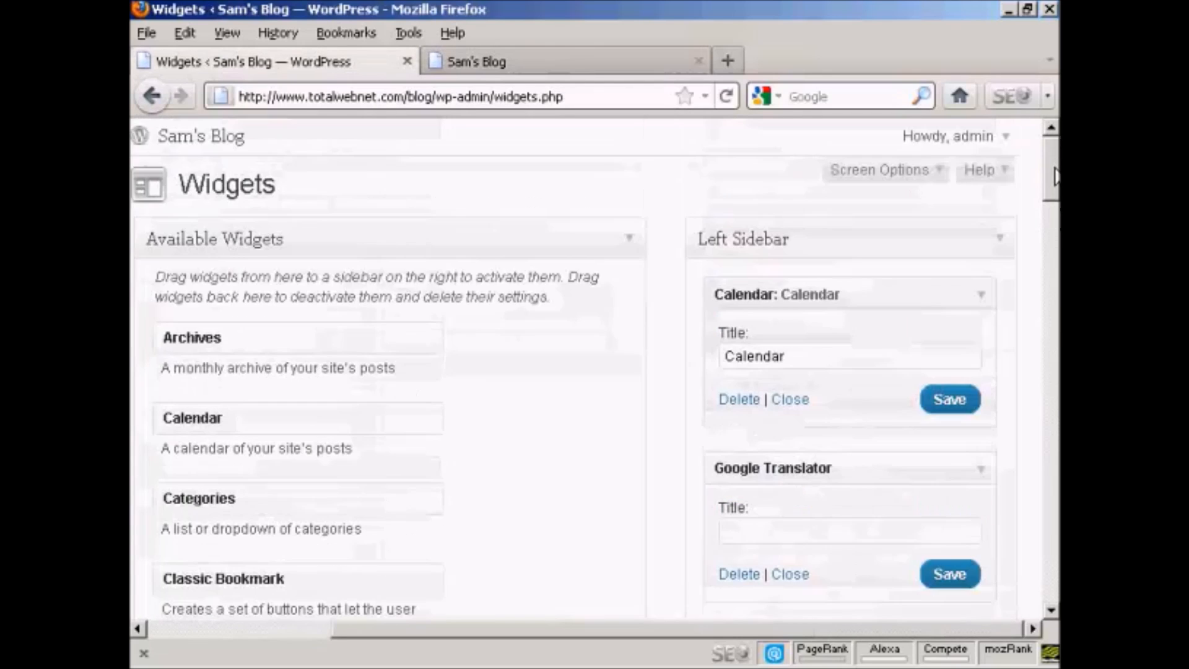
pyautogui.moveTo(1052, 175); pyautogui.dragTo(1051, 186)
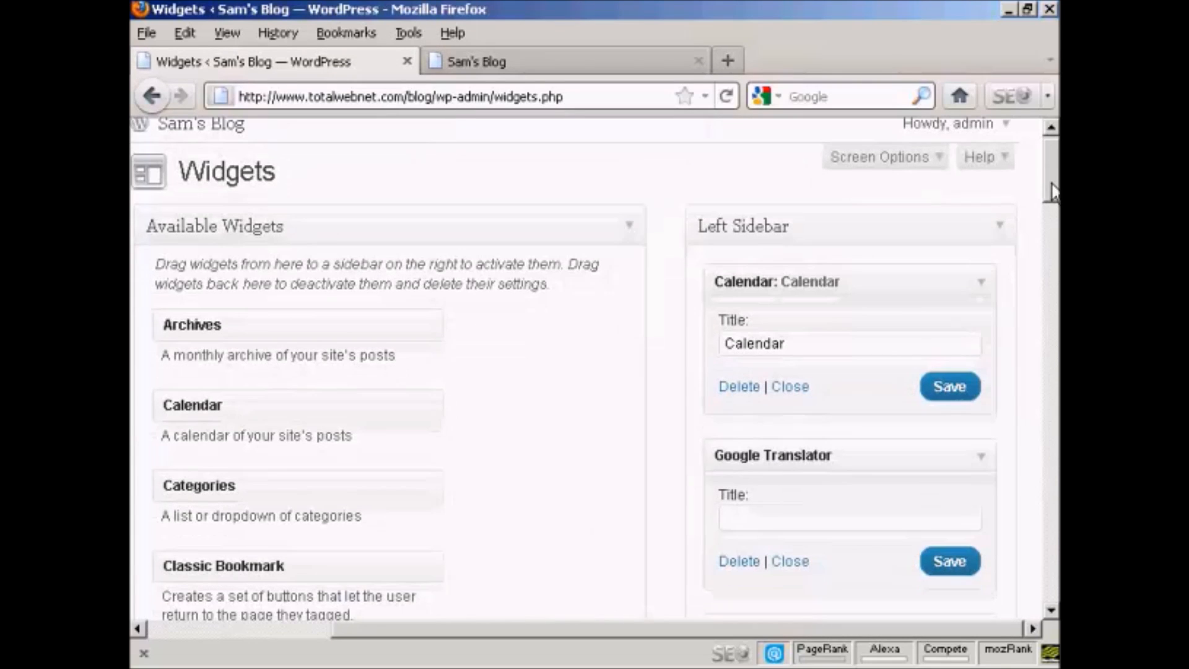
# Step: Collapse the Calendar, Google Translator and Bookmarks widget panels
pyautogui.click(983, 283)
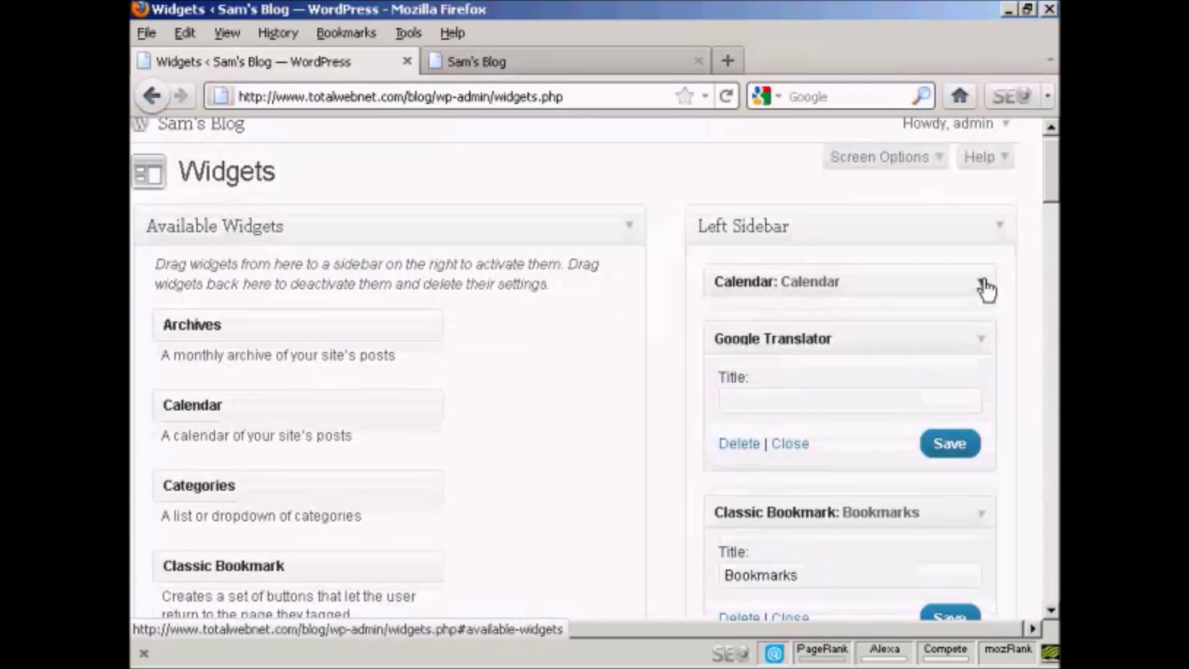
pyautogui.click(981, 346)
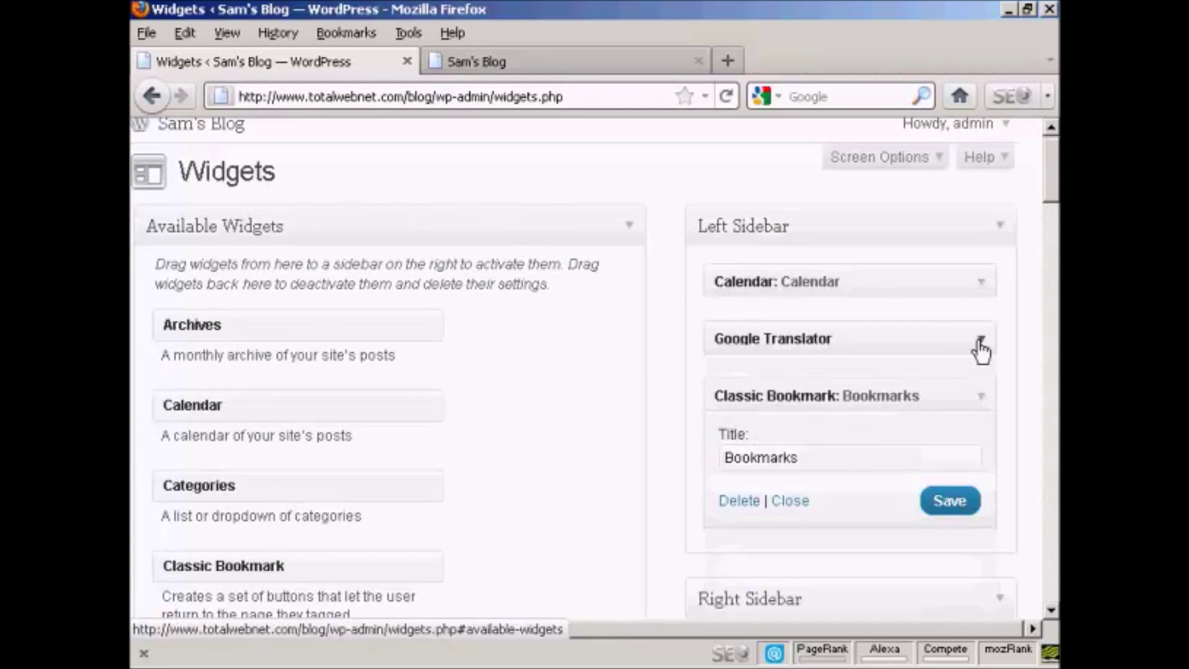
pyautogui.click(981, 400)
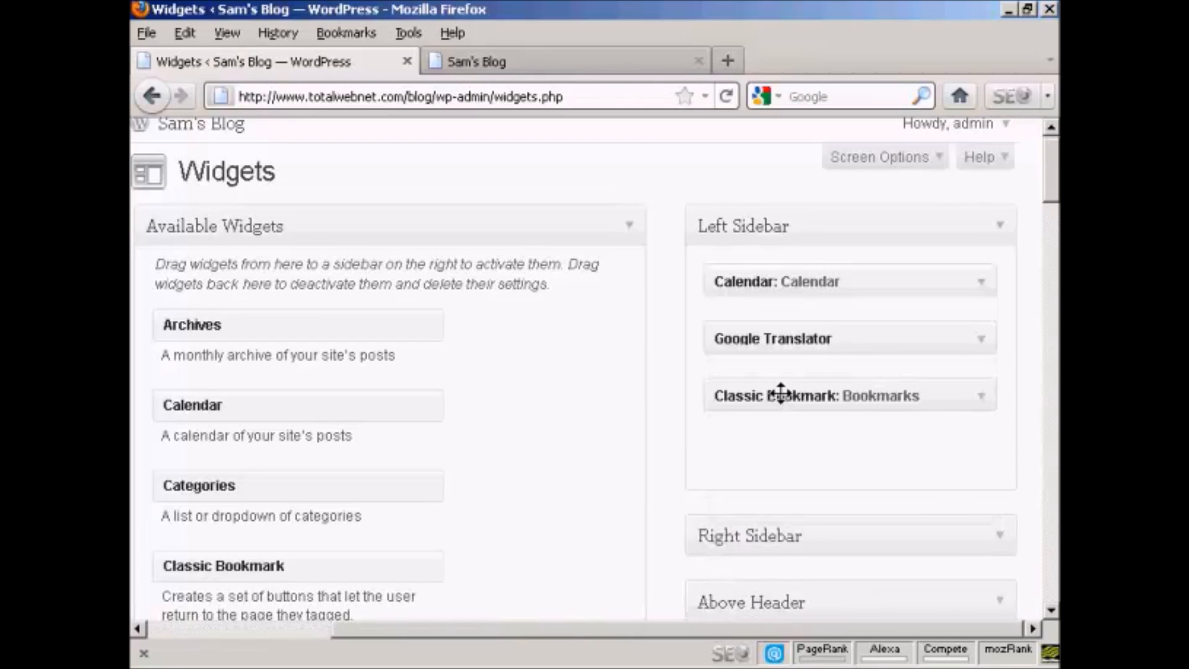
# Step: Drag Bookmarks up to sit right after Calendar, above Google Translator, then view the live blog
pyautogui.moveTo(781, 400)
pyautogui.mouseDown()
pyautogui.moveTo(781, 307)
pyautogui.moveTo(788, 318)
pyautogui.mouseUp()
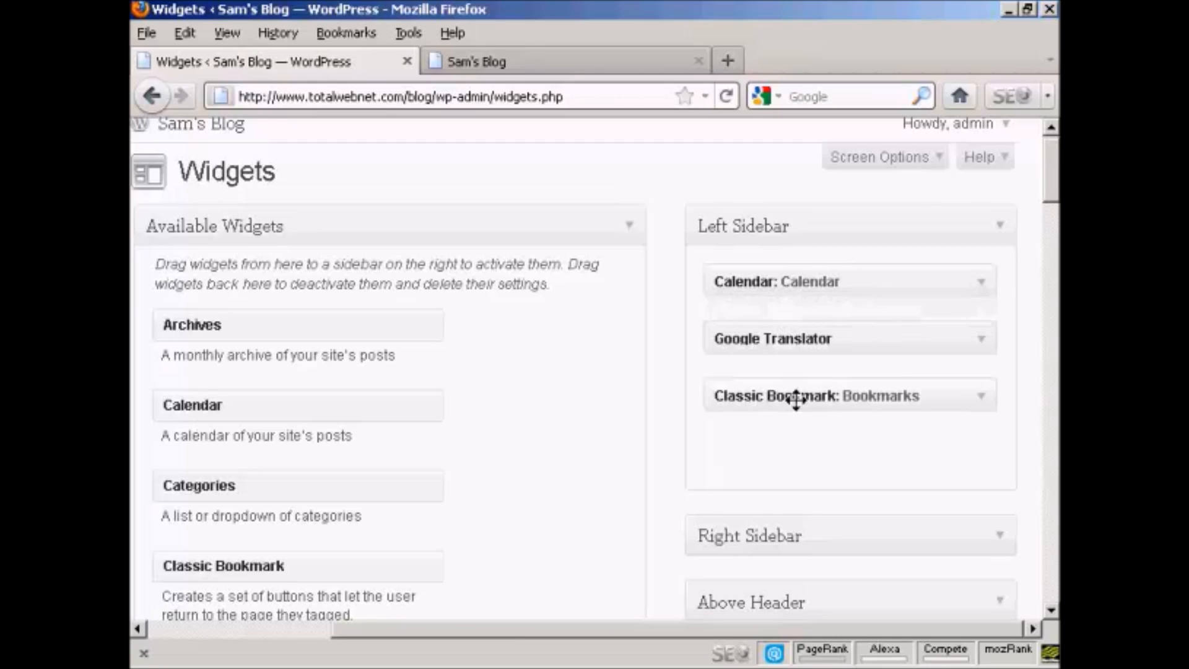
pyautogui.moveTo(797, 399); pyautogui.dragTo(783, 296)
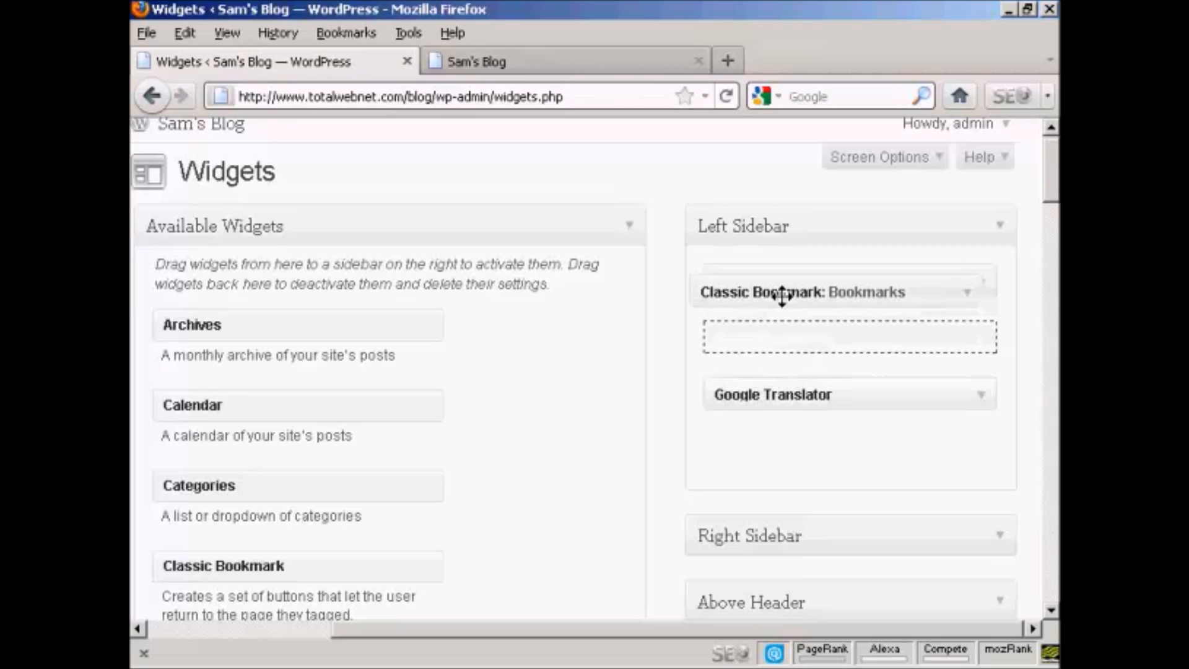
pyautogui.moveTo(783, 295); pyautogui.dragTo(786, 318)
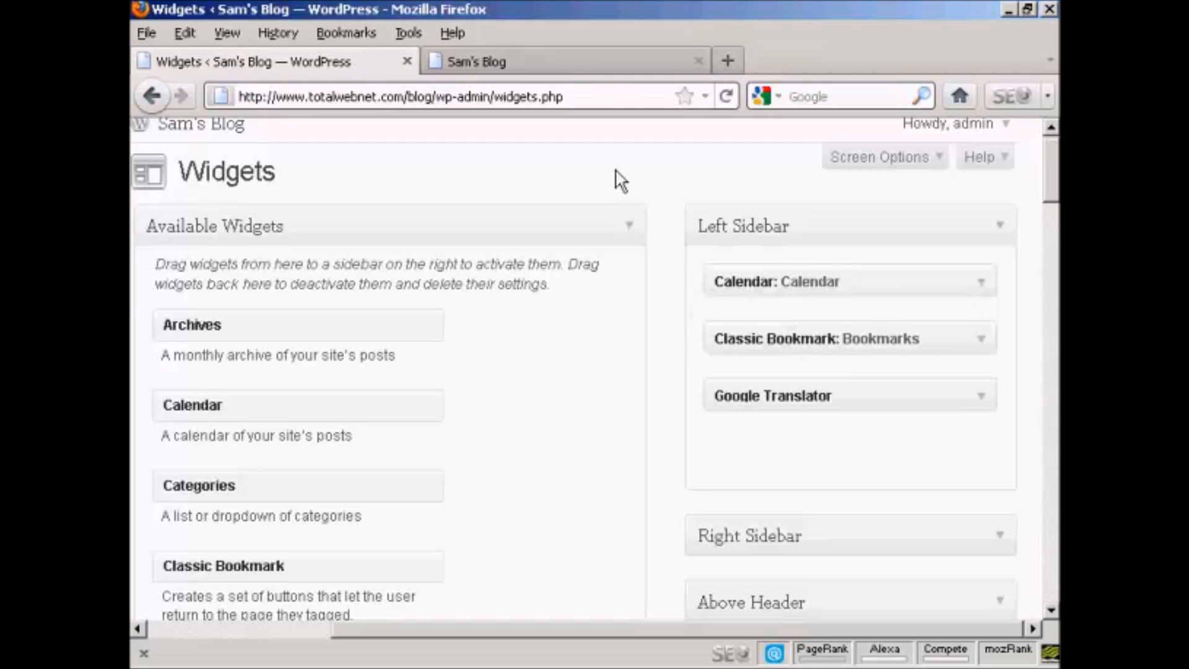
pyautogui.click(654, 61)
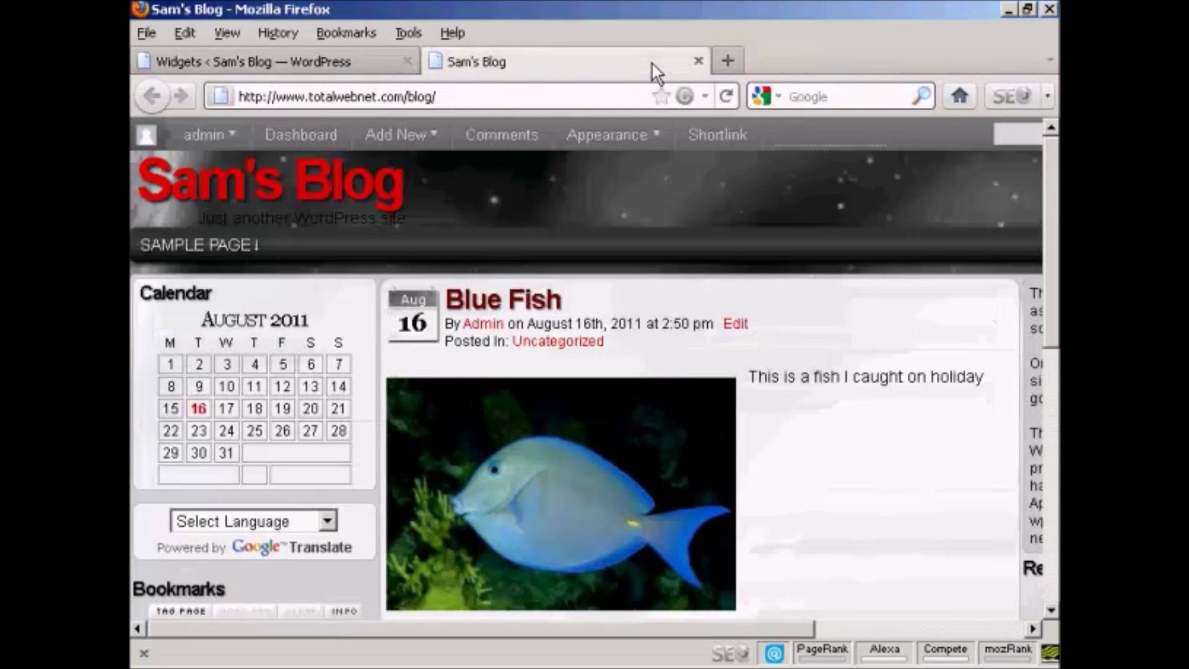
# Step: Reload the blog to confirm Bookmarks sits above Google Translate, then return to the Widgets page
pyautogui.click(726, 96)
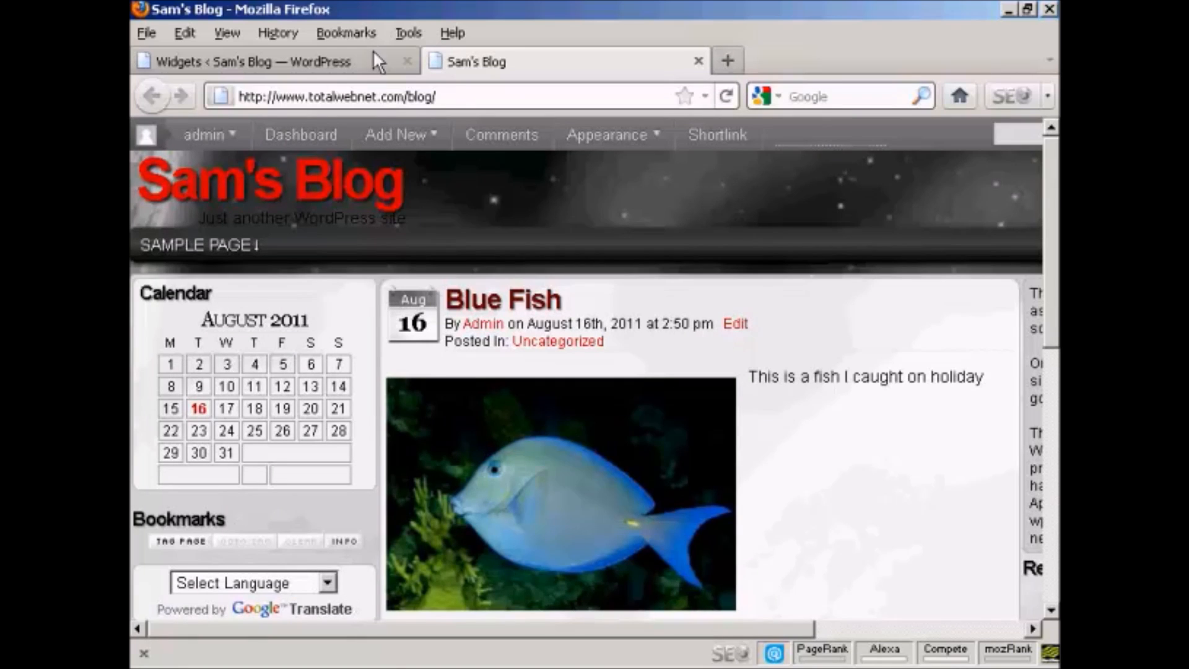
pyautogui.click(327, 62)
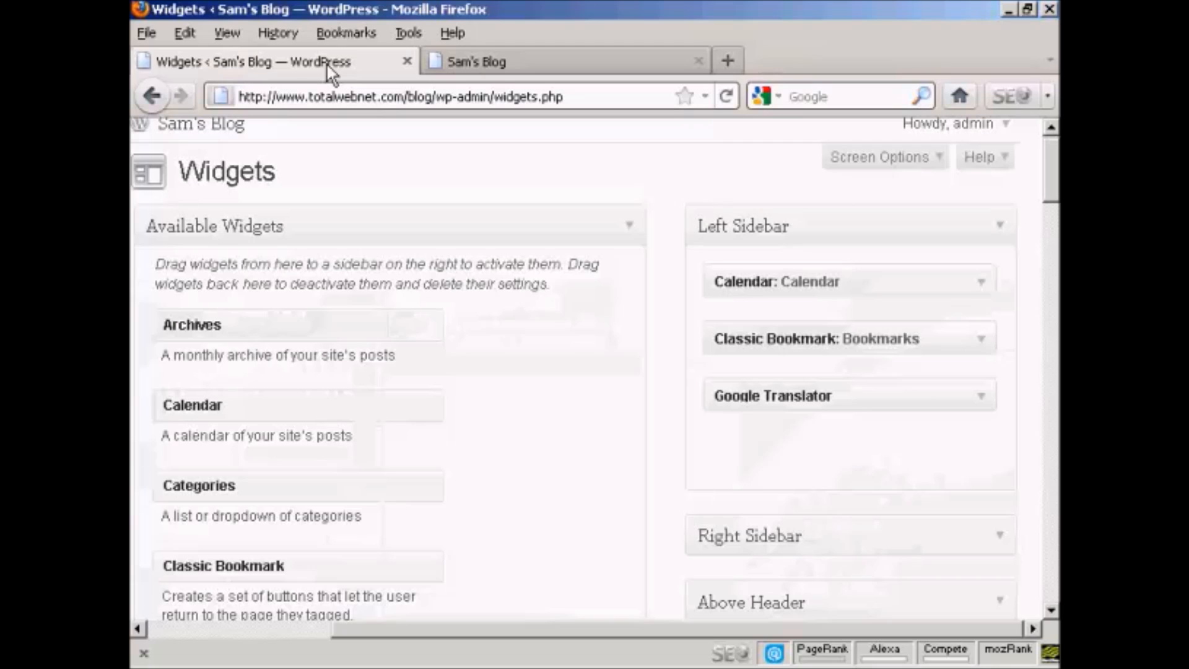
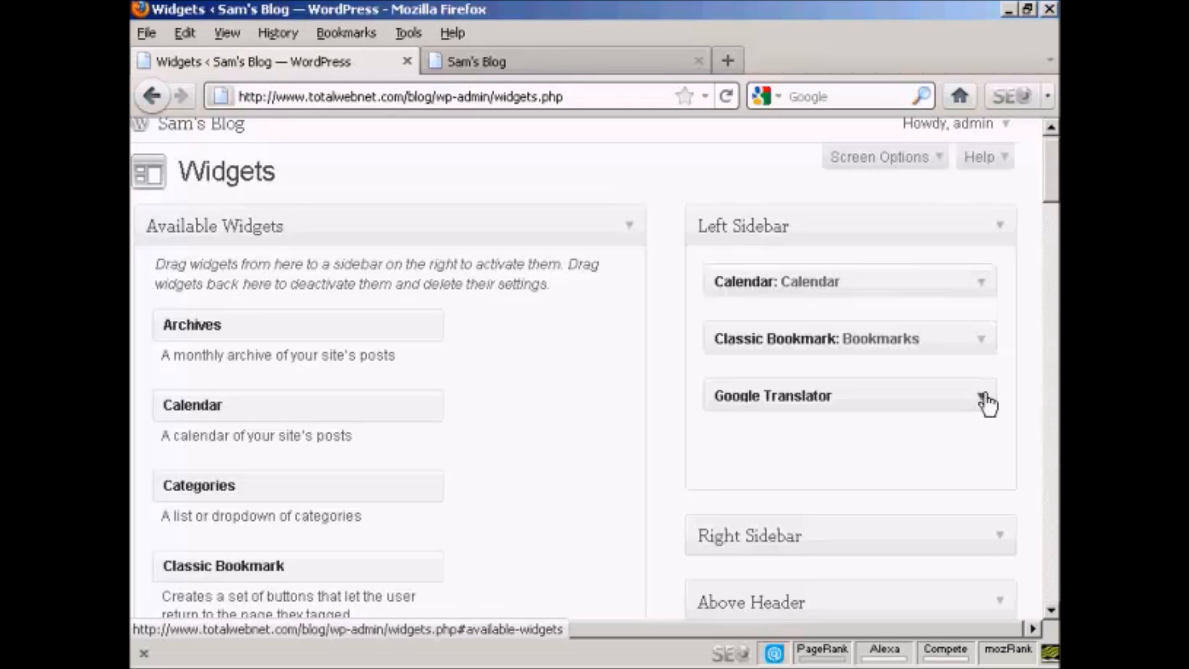
# Step: Delete the Google Translator widget from the Left Sidebar
pyautogui.click(985, 398)
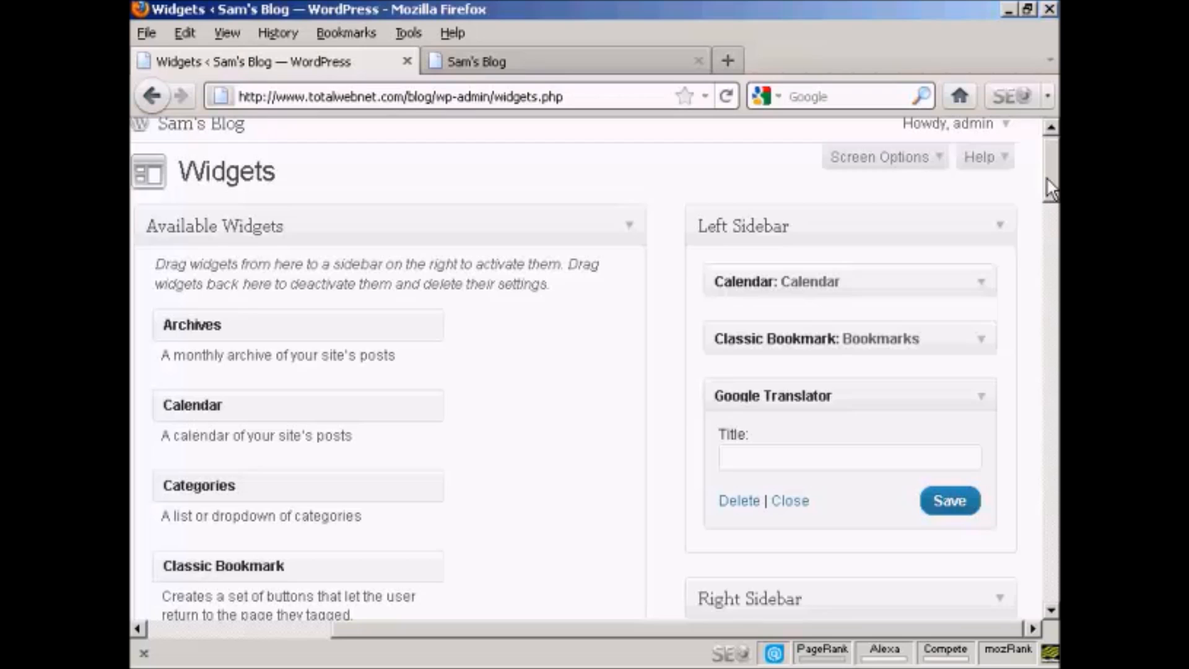
pyautogui.moveTo(1050, 186); pyautogui.dragTo(1050, 198)
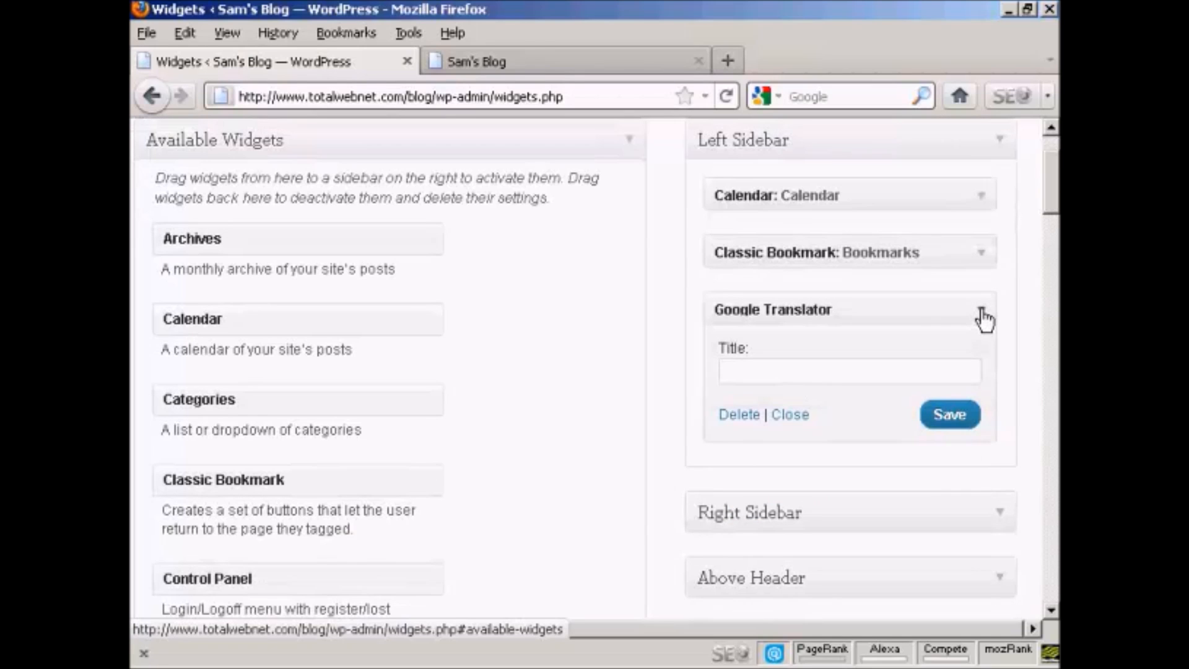
pyautogui.click(741, 417)
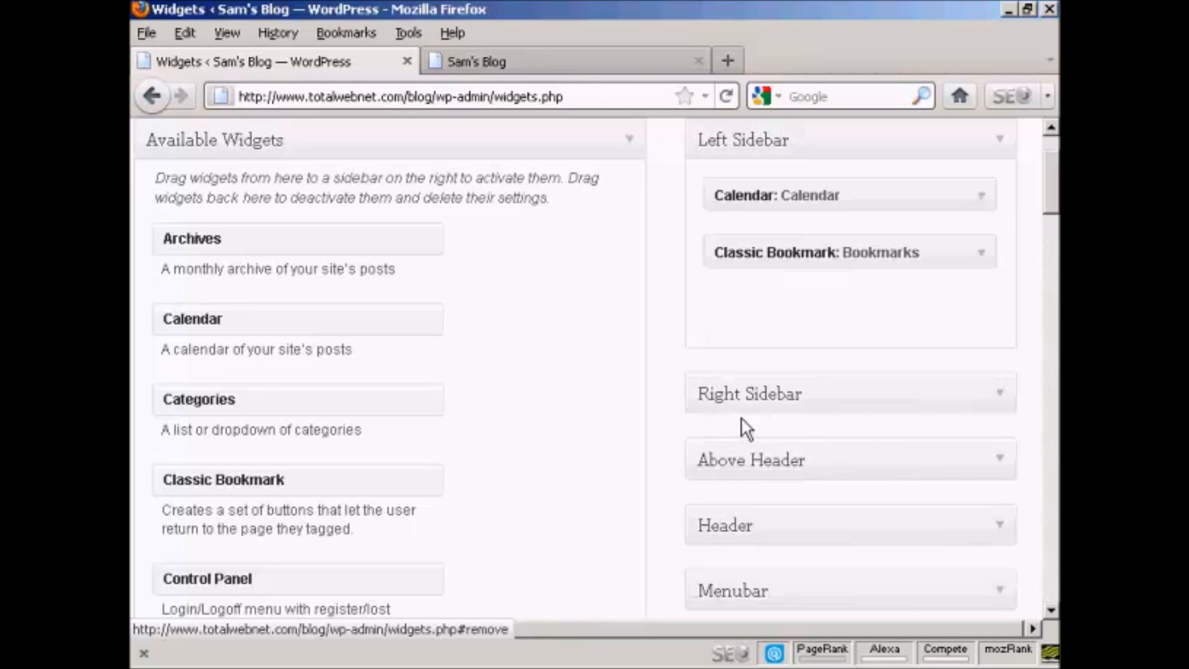
pyautogui.click(578, 58)
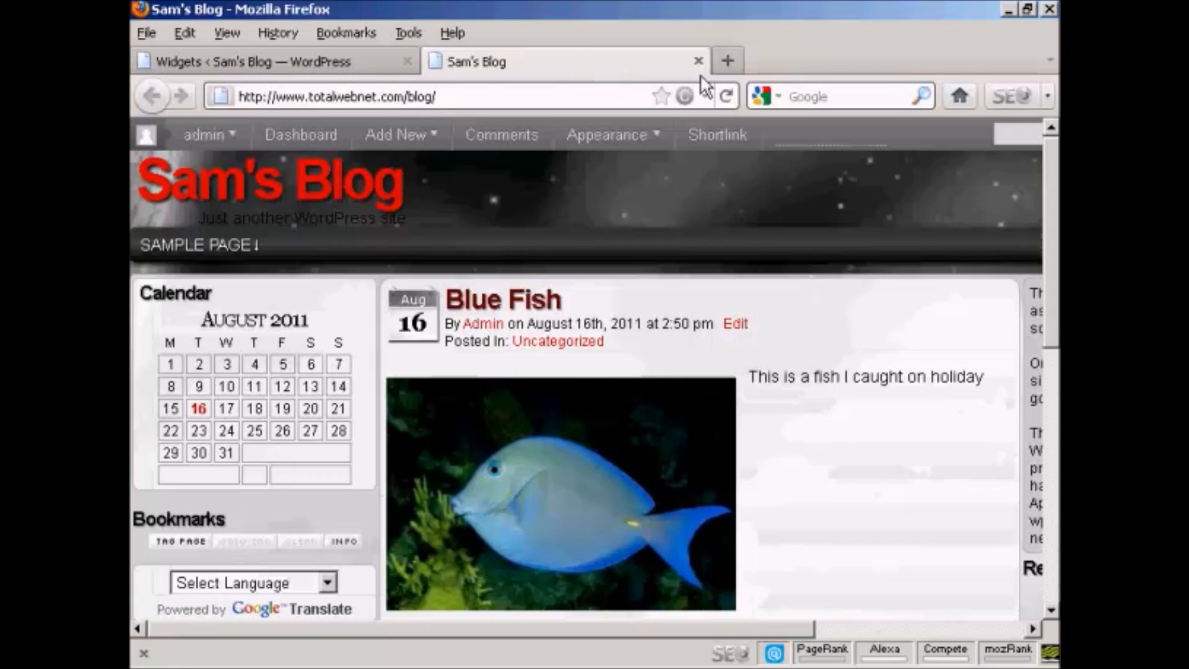
pyautogui.click(727, 94)
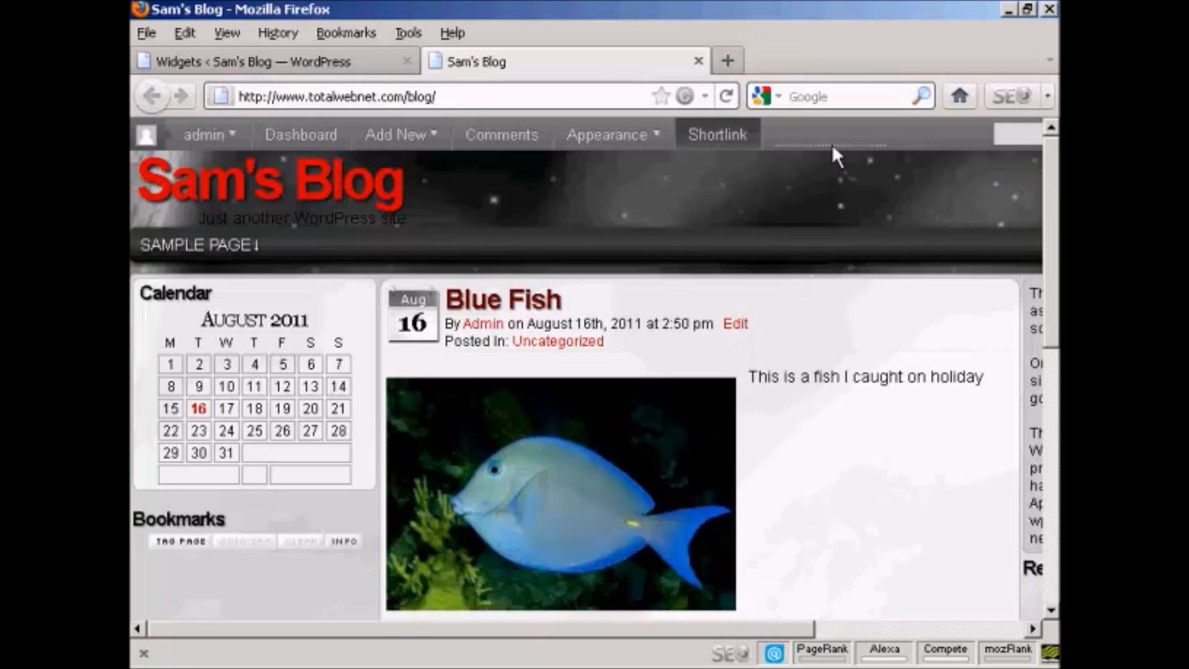
pyautogui.scroll(-2, 1056, 214)
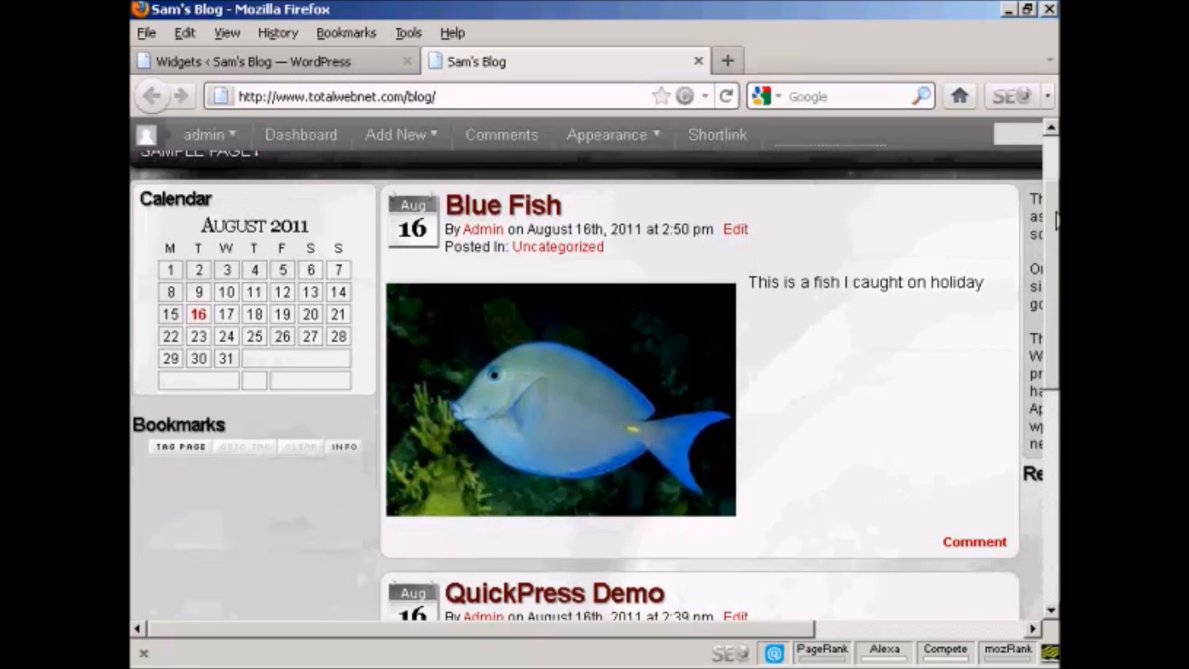
pyautogui.scroll(2, 1057, 218)
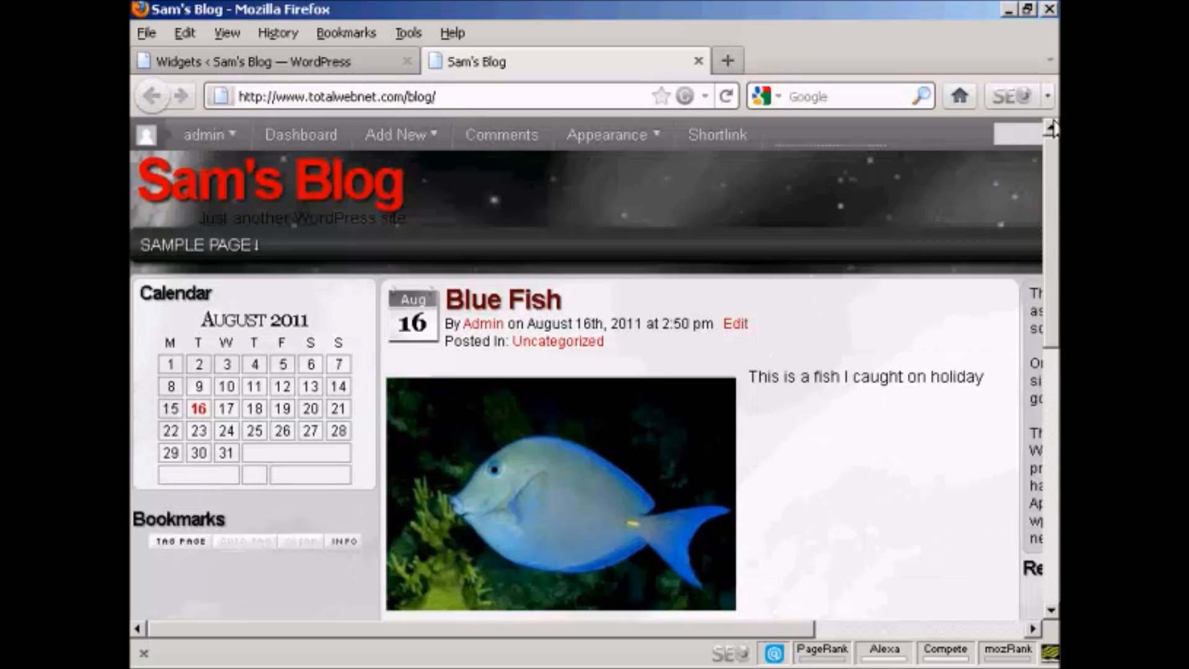
pyautogui.click(282, 59)
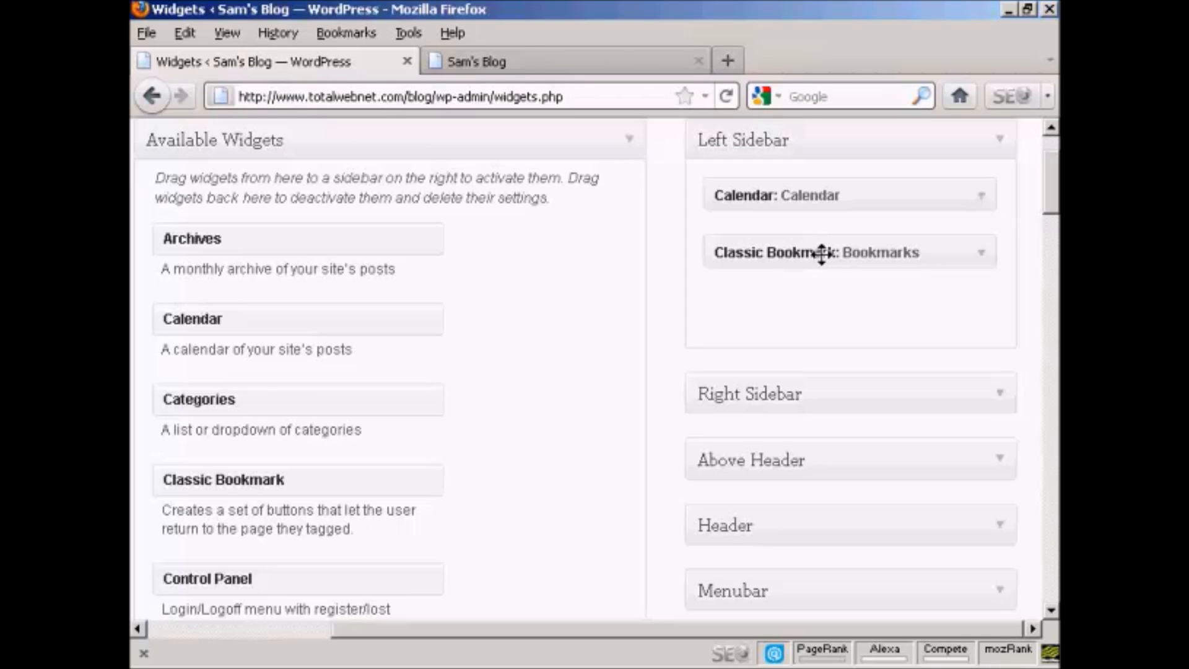
# Step: Drag Classic Bookmark back to Available Widgets, leaving only Calendar, and switch to Sam's Blog
pyautogui.moveTo(821, 253); pyautogui.dragTo(312, 296)
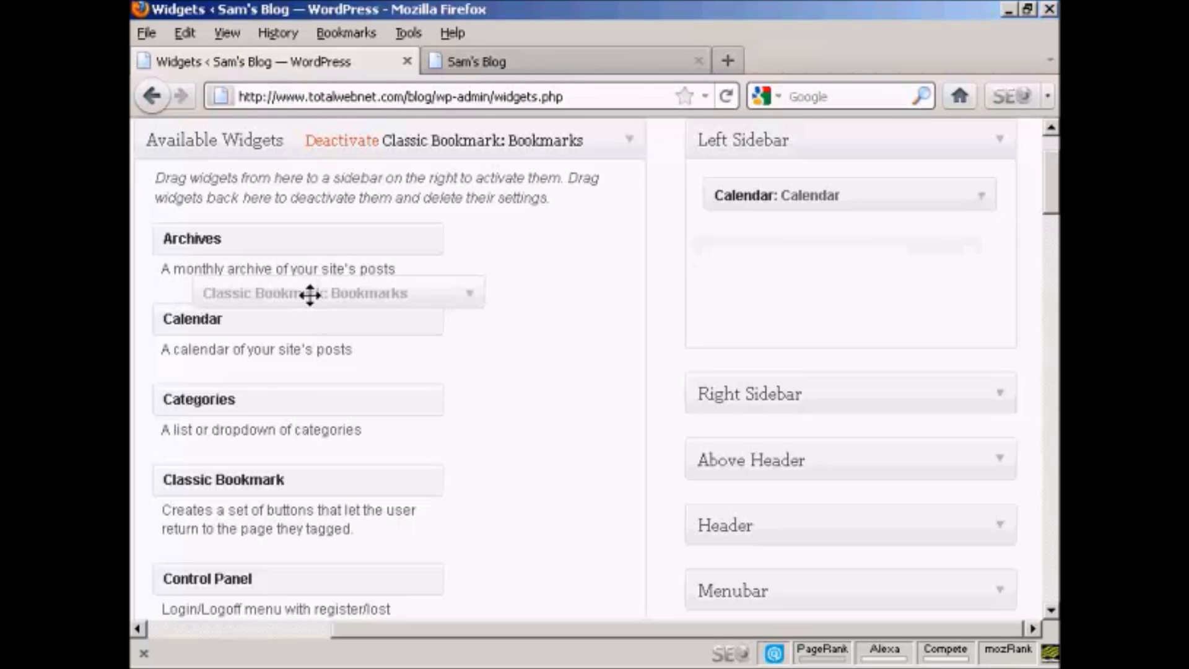
pyautogui.moveTo(312, 295); pyautogui.dragTo(312, 297)
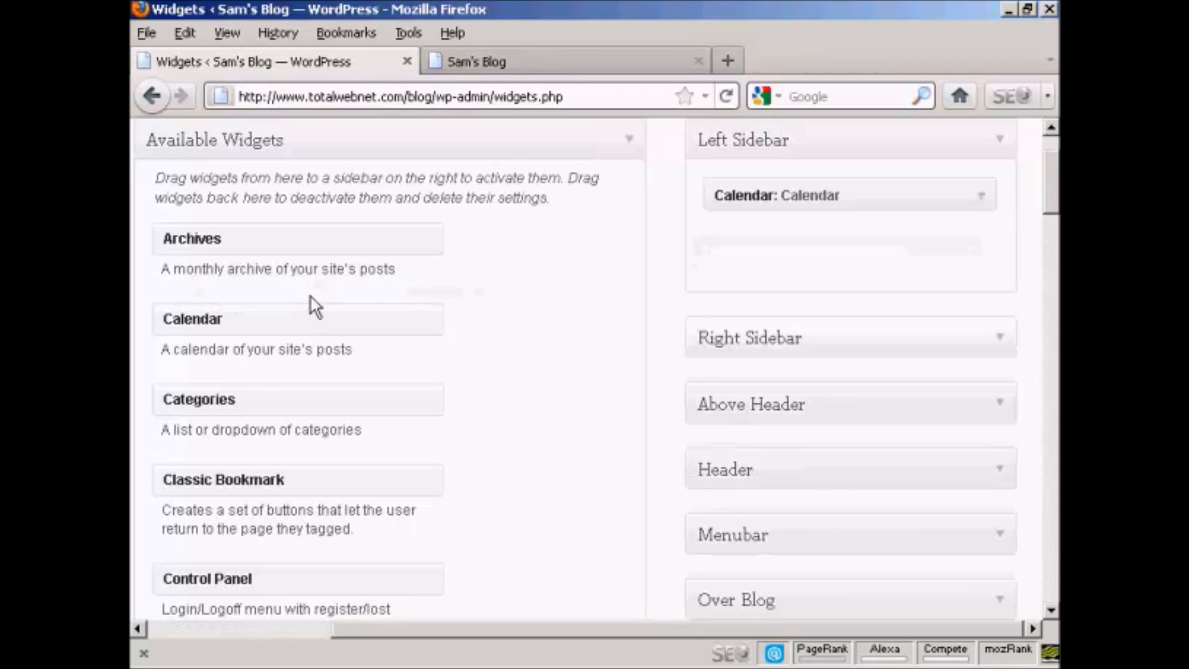
pyautogui.click(584, 58)
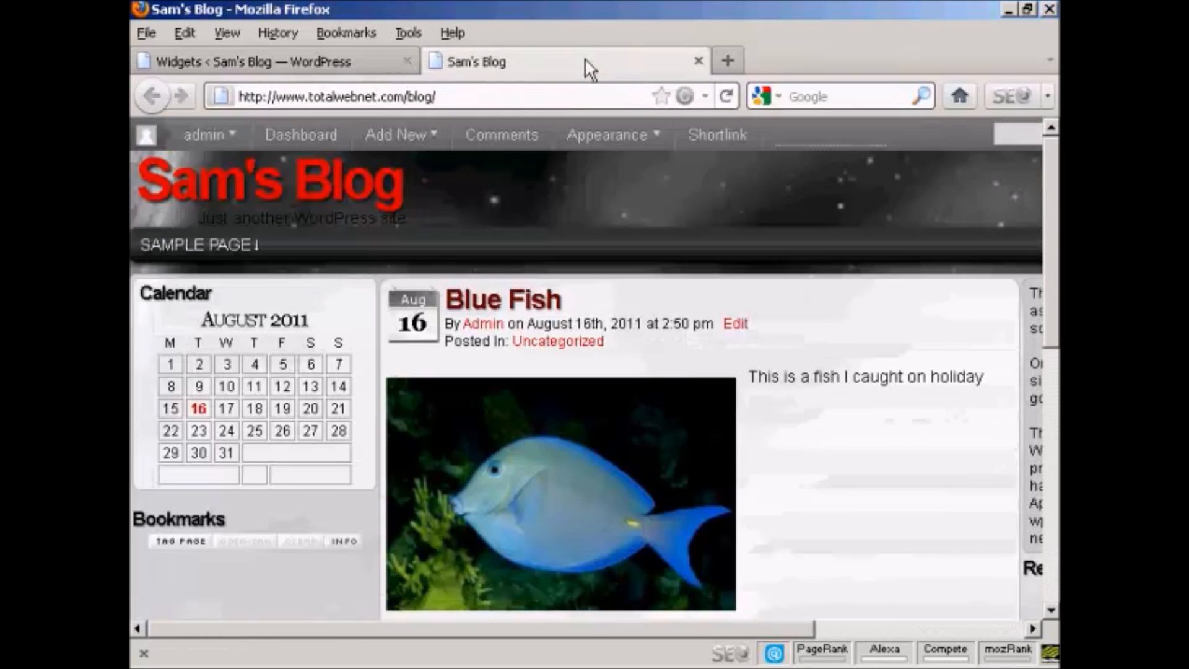
# Step: Reload Sam's Blog to confirm Bookmarks is gone, then return to the Widgets admin page
pyautogui.click(728, 96)
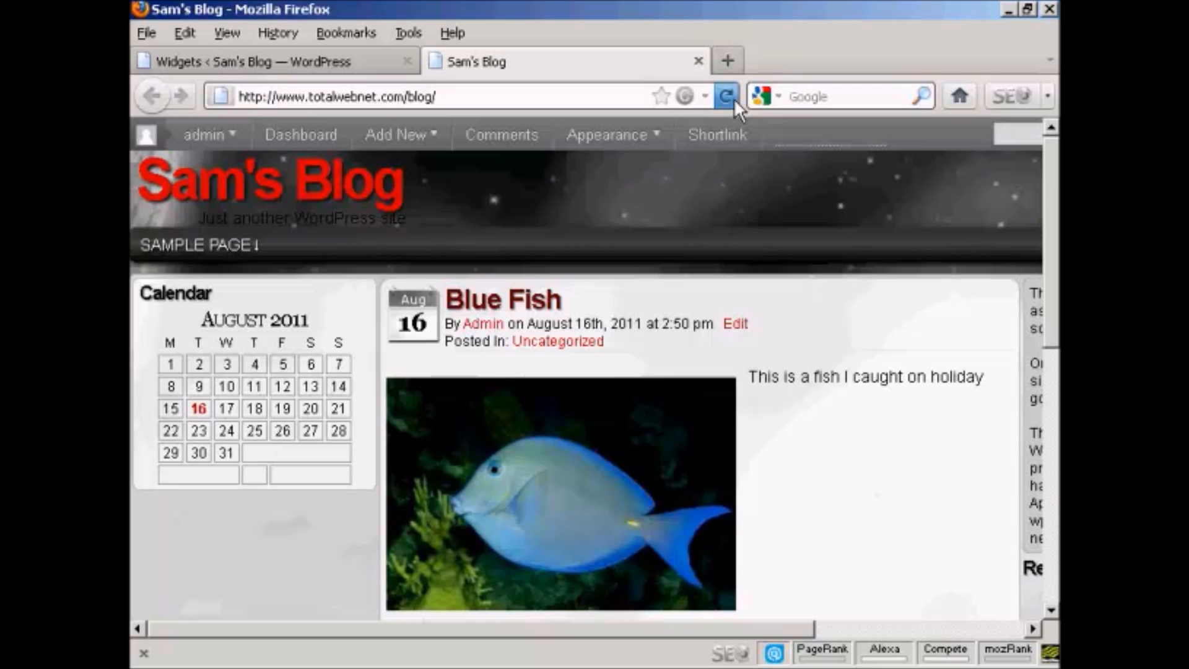
pyautogui.click(302, 60)
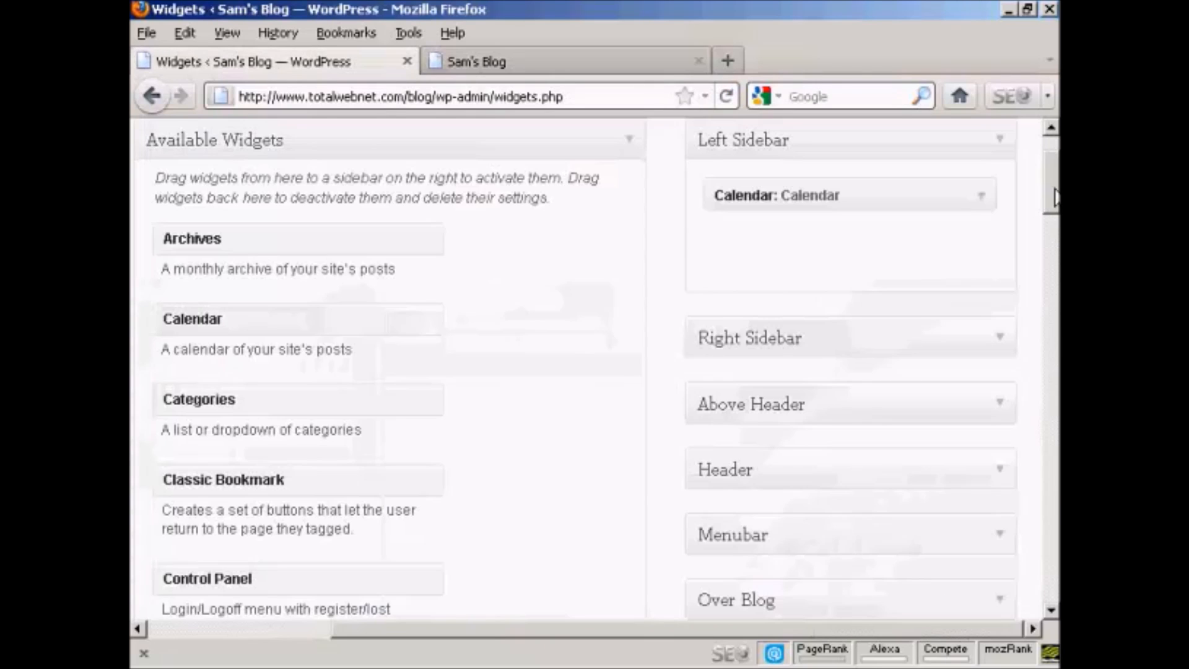
# Step: Add Archives to the Right Sidebar with Display as dropdown checked, save, and switch to Sam's Blog
pyautogui.click(998, 145)
pyautogui.click(999, 211)
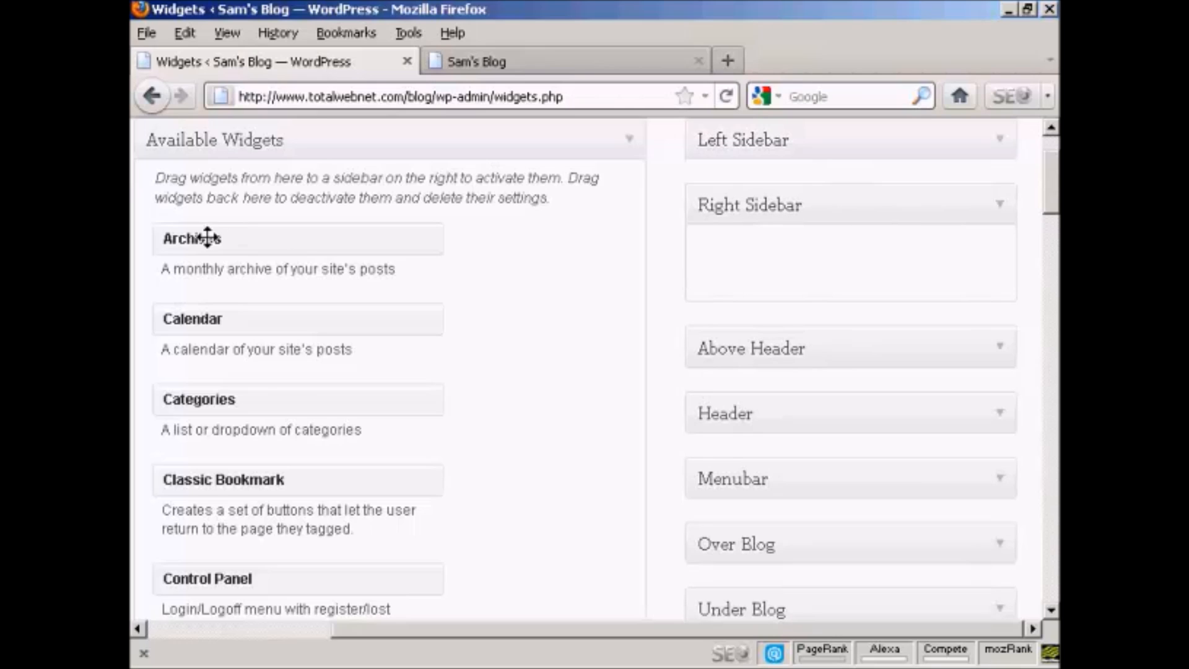
pyautogui.moveTo(230, 233)
pyautogui.mouseDown()
pyautogui.moveTo(846, 258)
pyautogui.moveTo(843, 249)
pyautogui.mouseUp()
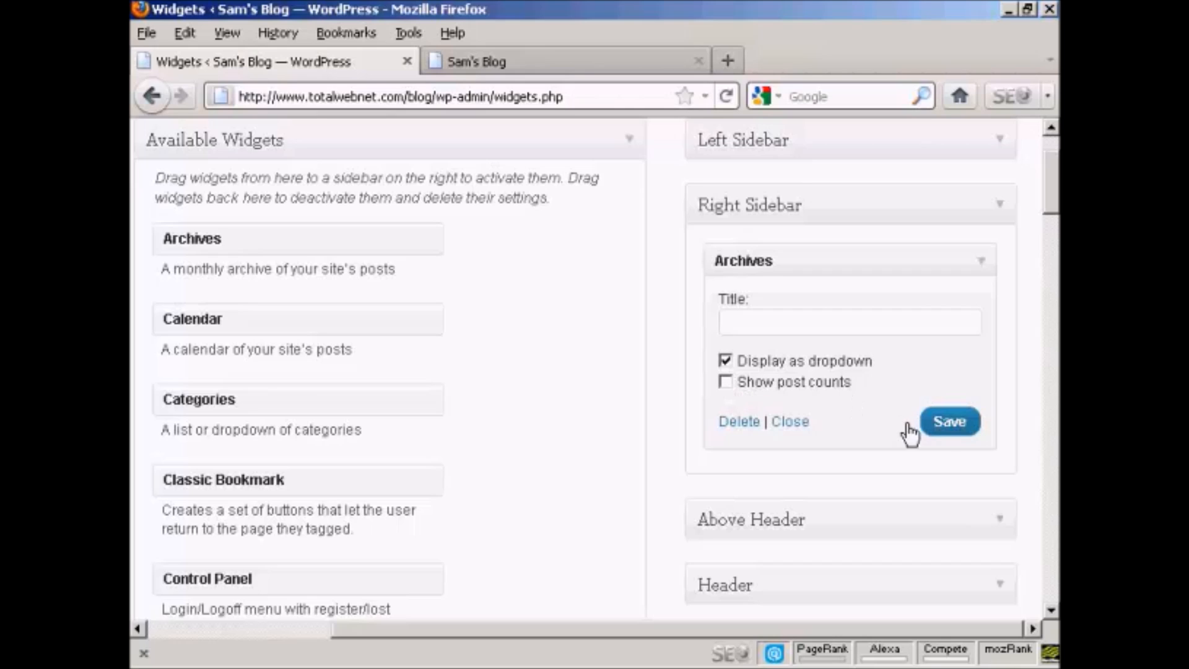
pyautogui.click(951, 425)
pyautogui.click(543, 61)
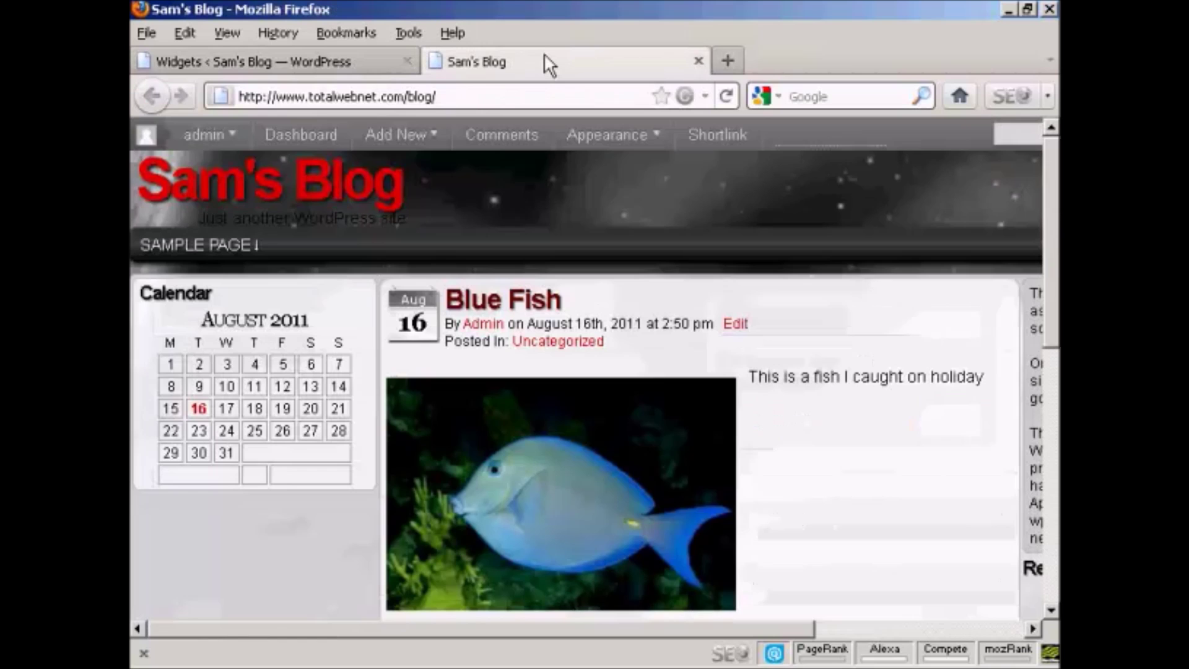
# Step: Reload Sam's Blog, check the Archives Select Month dropdown lists August 2011, and return to Widgets
pyautogui.click(726, 97)
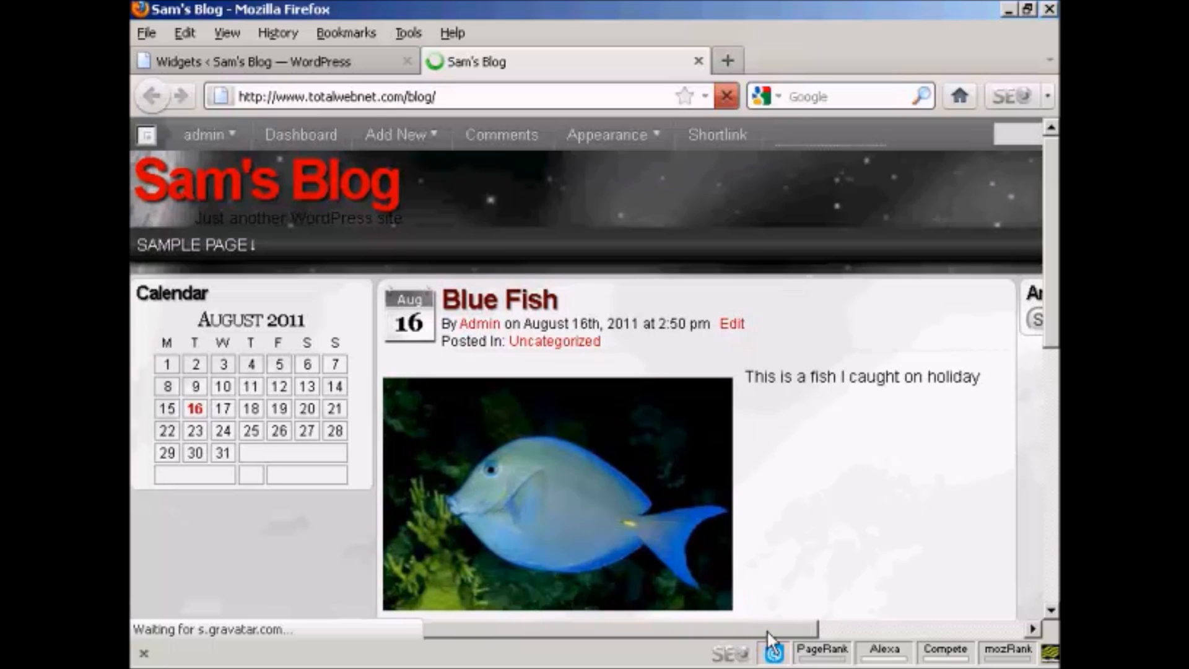
pyautogui.moveTo(725, 631); pyautogui.dragTo(1003, 632)
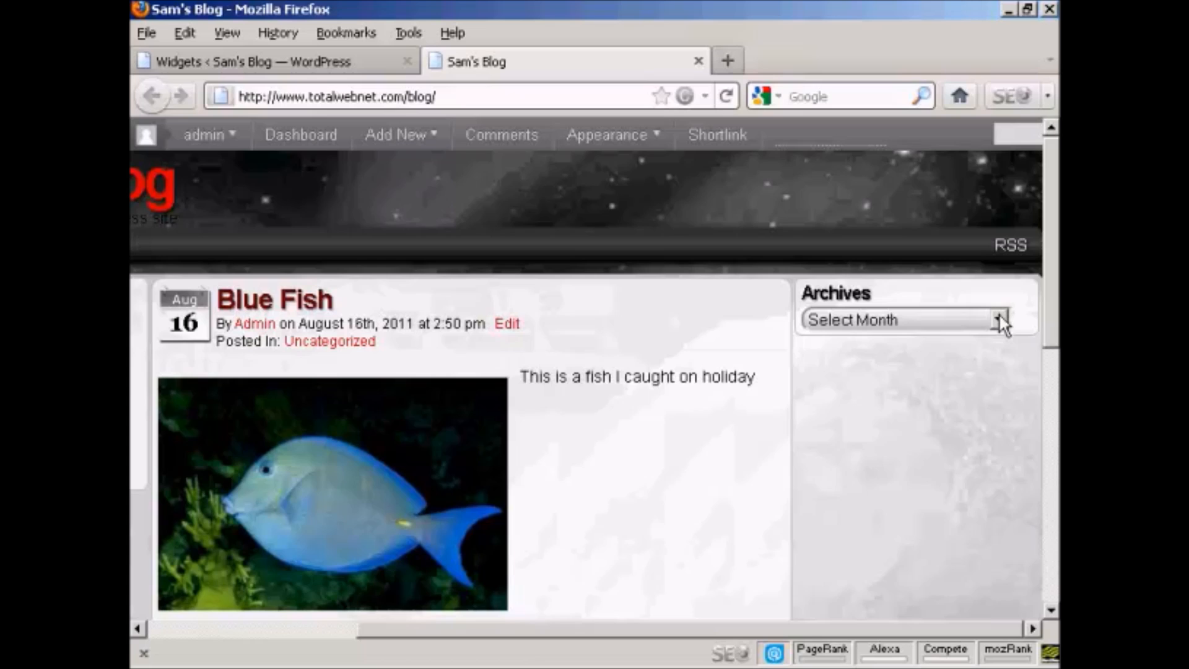
pyautogui.click(1001, 321)
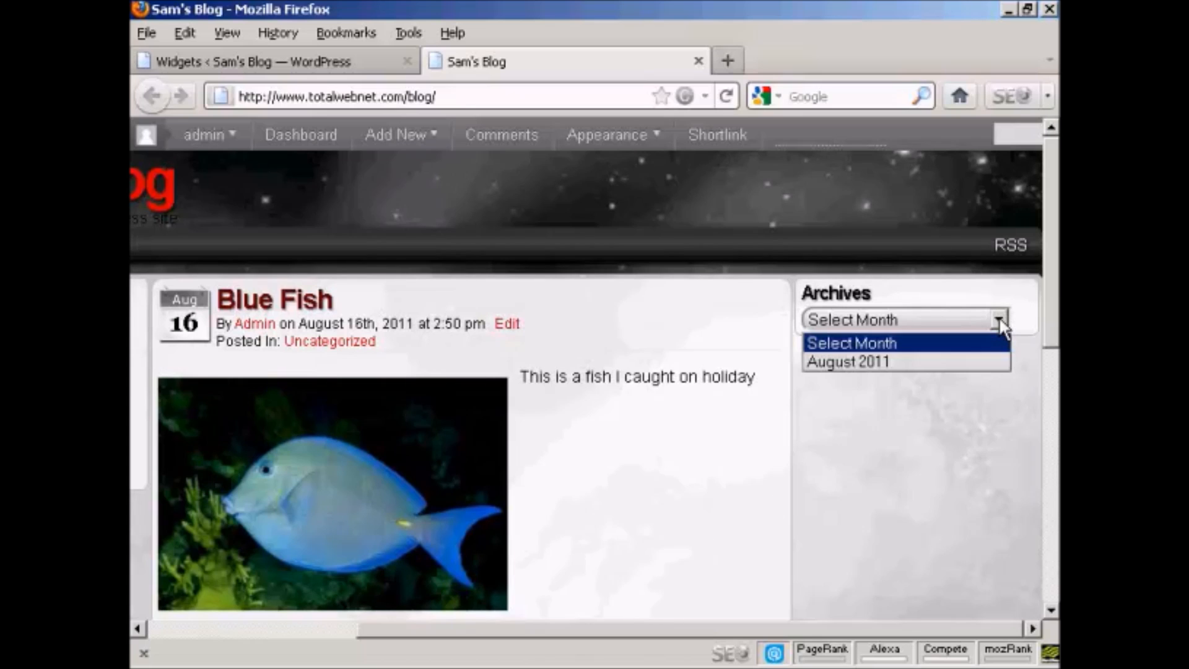
pyautogui.click(1001, 320)
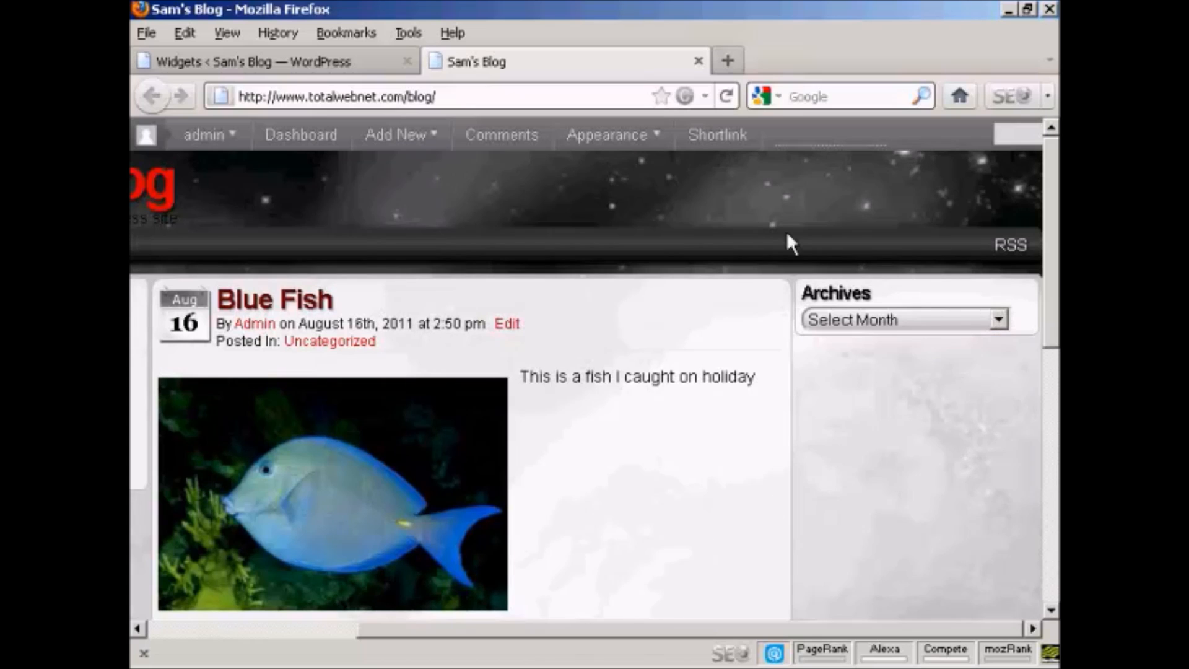
pyautogui.click(332, 58)
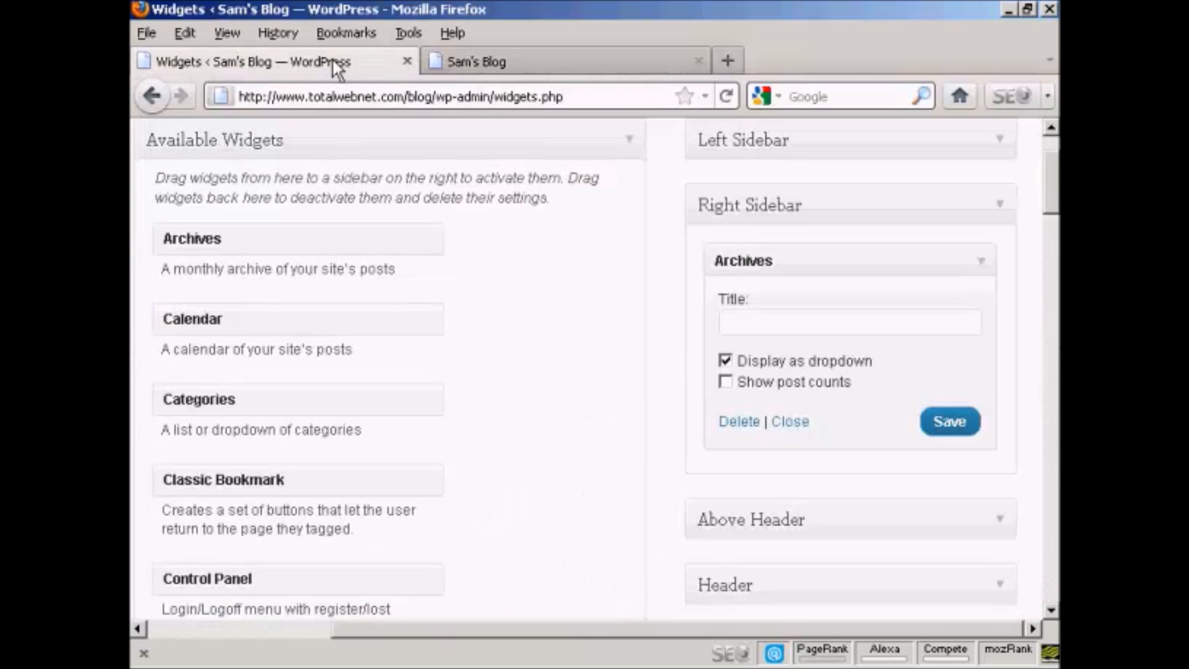